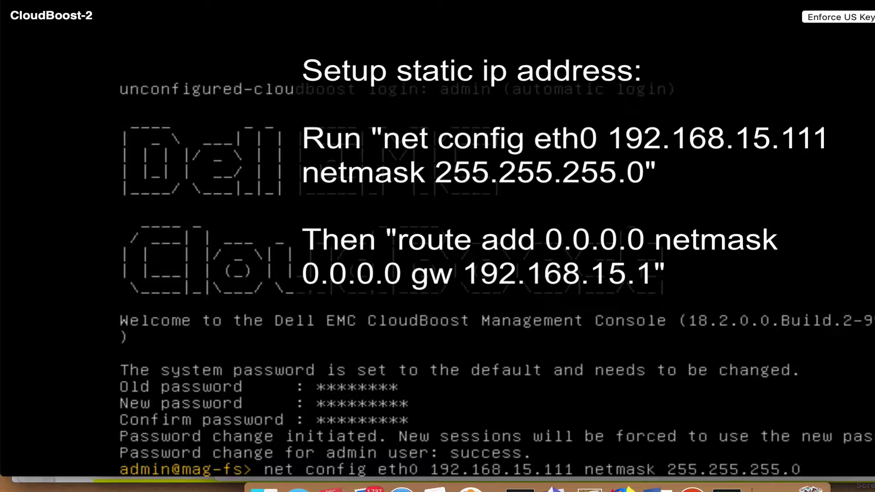
- Apply static IP 192.168.15.111 to eth0, add a default route via 192.168.15.1, then prepare SSH to admin
{"action": "key", "text": "Return"}
{"action": "type", "text": "route add 0.0.0.0 netmask"}
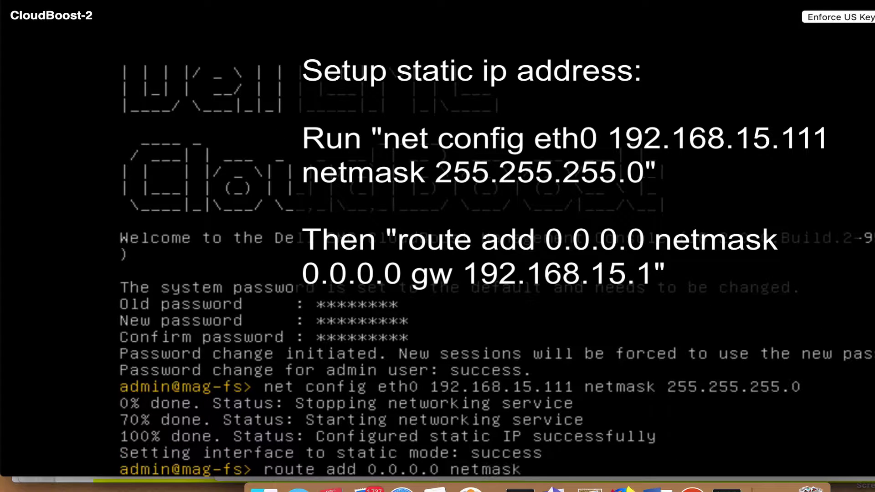
{"action": "type", "text": " 0.0.0.0 gw 192.168"}
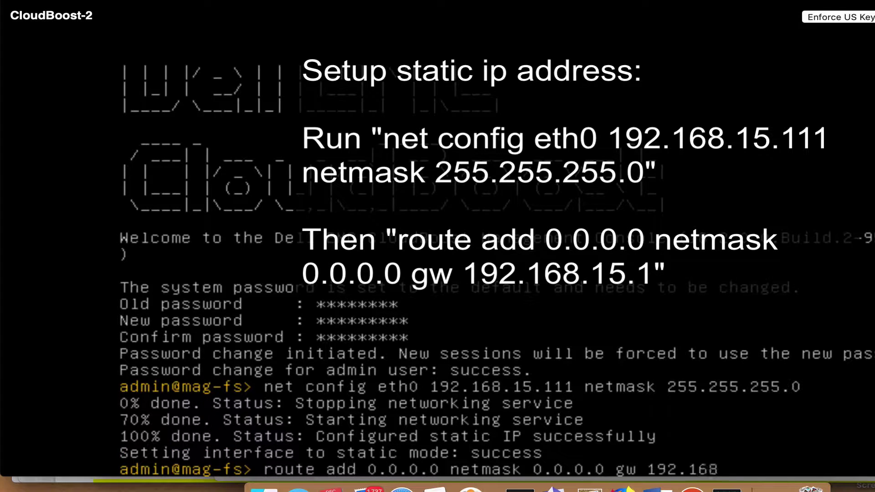
{"action": "type", "text": ".15.1"}
{"action": "key", "text": "Return"}
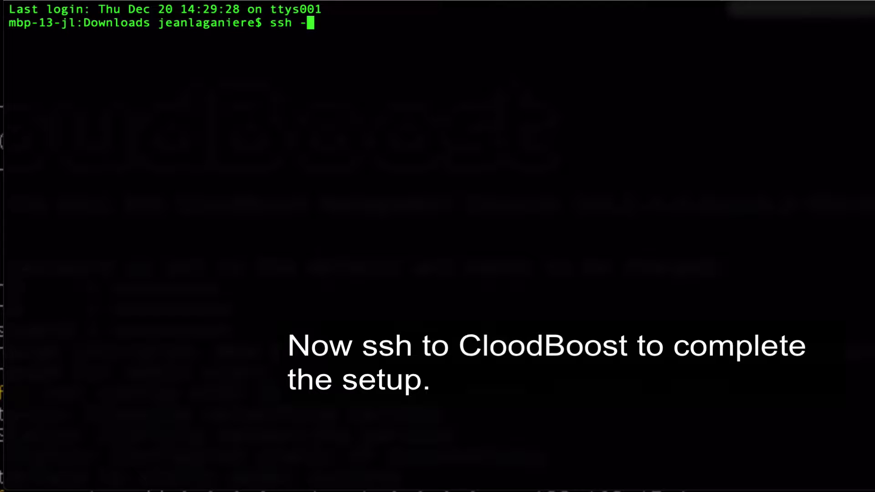
{"action": "type", "text": "-l admin"}
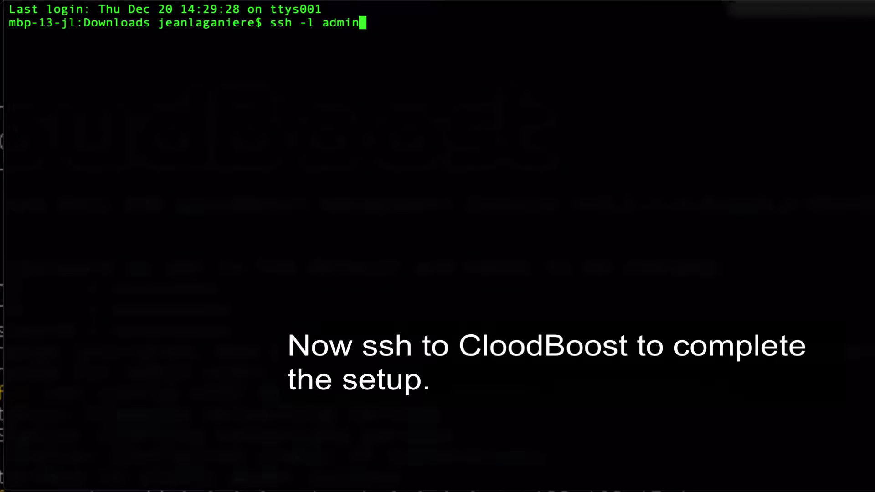
{"action": "type", "text": " 192.168.15.111"}
- SSH into 192.168.15.111 as admin and accept the host key
{"action": "key", "text": "Return"}
{"action": "type", "text": "y"}
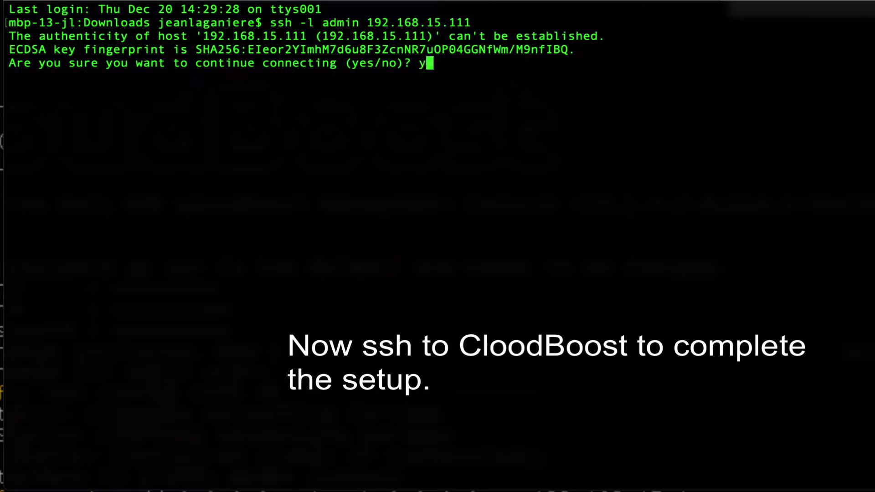
{"action": "type", "text": "es"}
{"action": "key", "text": "Return"}
{"action": "key", "text": "Return"}
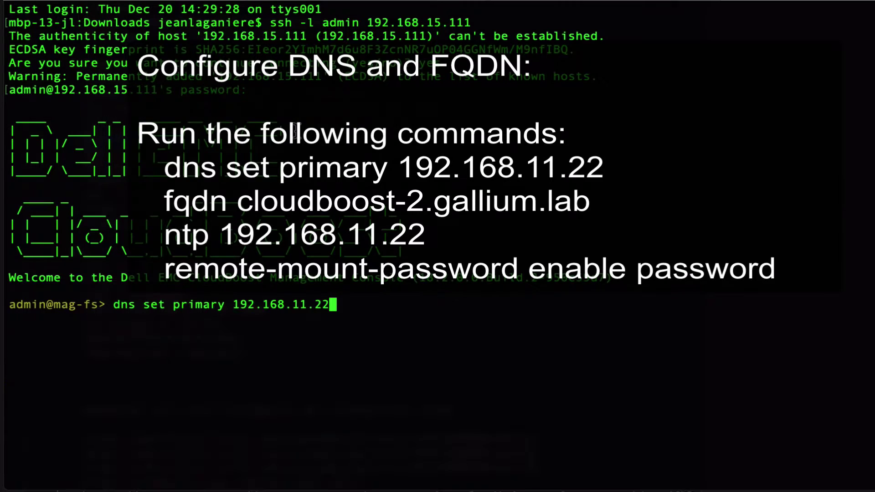
- Set primary DNS, FQDN cloudboost-2.gallium.lab and NTP 192.168.11.22, and enable the remote-mount password
{"action": "key", "text": "Return"}
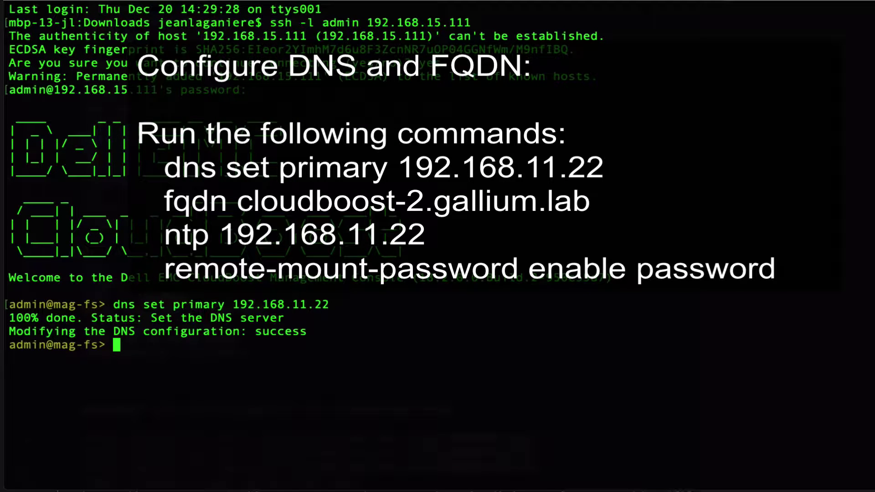
{"action": "type", "text": "fqdn cloudboost-2.gallium.lab"}
{"action": "key", "text": "Return"}
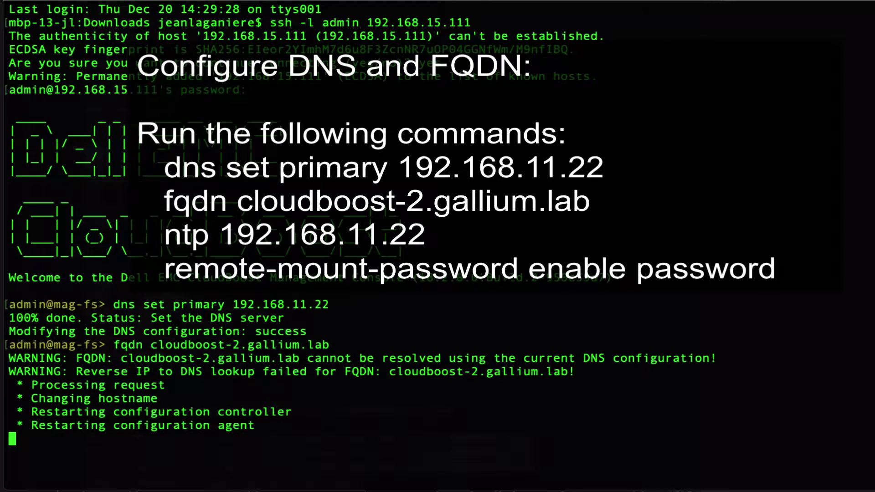
{"action": "type", "text": "ntp 192.168.11.22"}
{"action": "key", "text": "Return"}
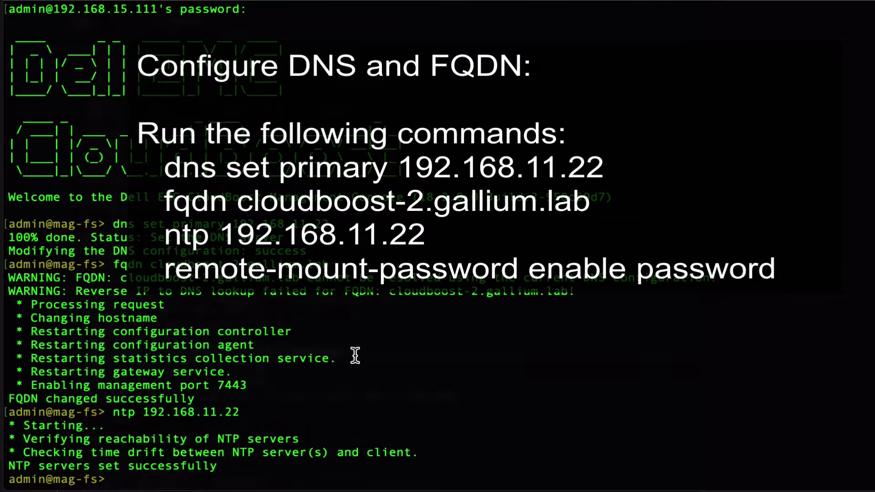
{"action": "type", "text": "remote-mount-password enable password"}
{"action": "key", "text": "Return"}
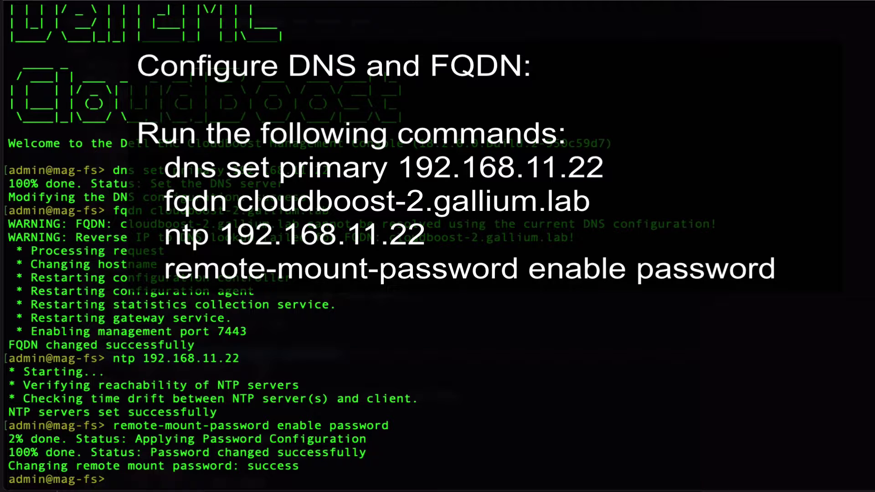
{"action": "double_click", "coordinate": [351, 425]}
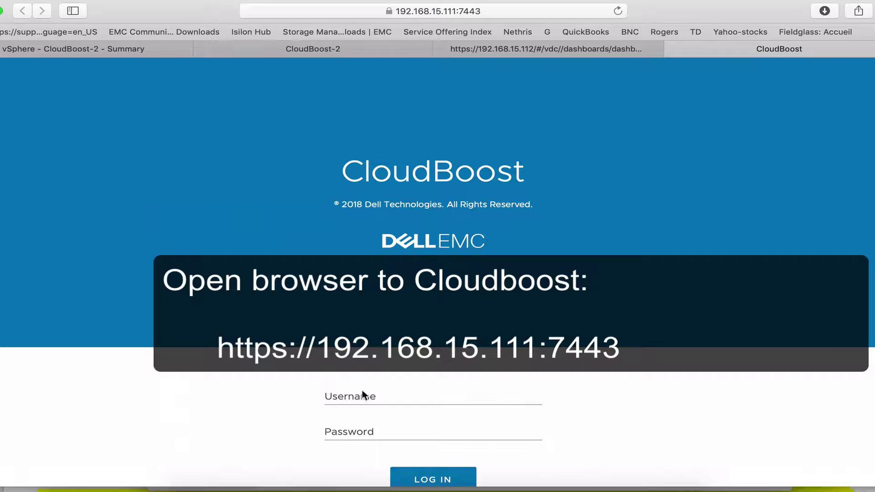
- Log in to CloudBoost as admin and dismiss the browser's save-password prompt
{"action": "type", "text": "admin"}
{"action": "key", "text": "Tab"}
{"action": "type", "text": "•••"}
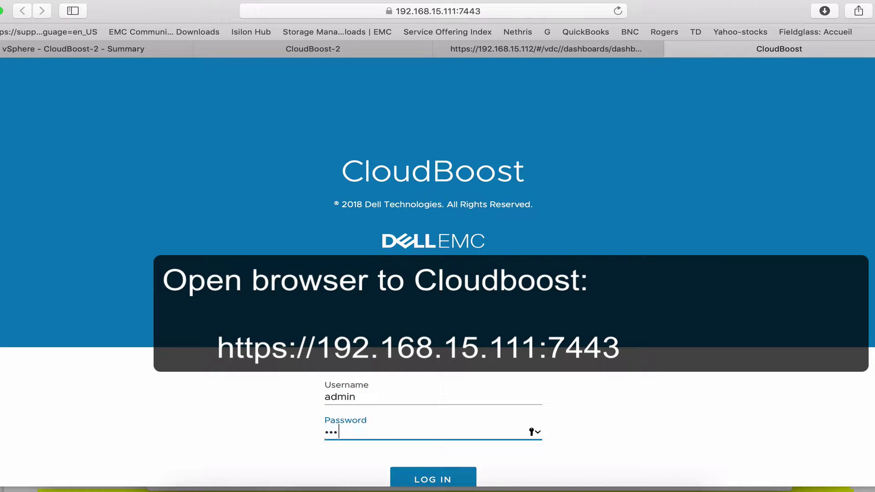
{"action": "type", "text": "•••••••"}
{"action": "left_click", "coordinate": [433, 480]}
{"action": "left_click", "coordinate": [585, 125]}
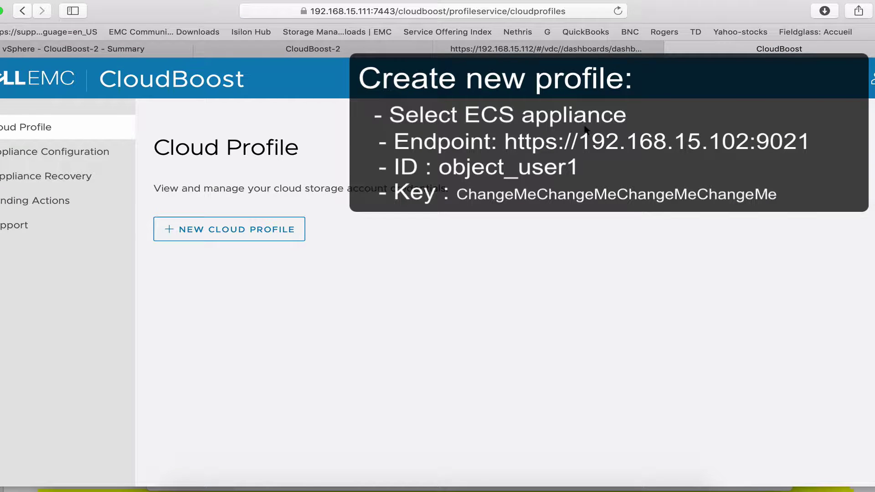
{"action": "left_click", "coordinate": [244, 240]}
{"action": "left_click", "coordinate": [429, 244]}
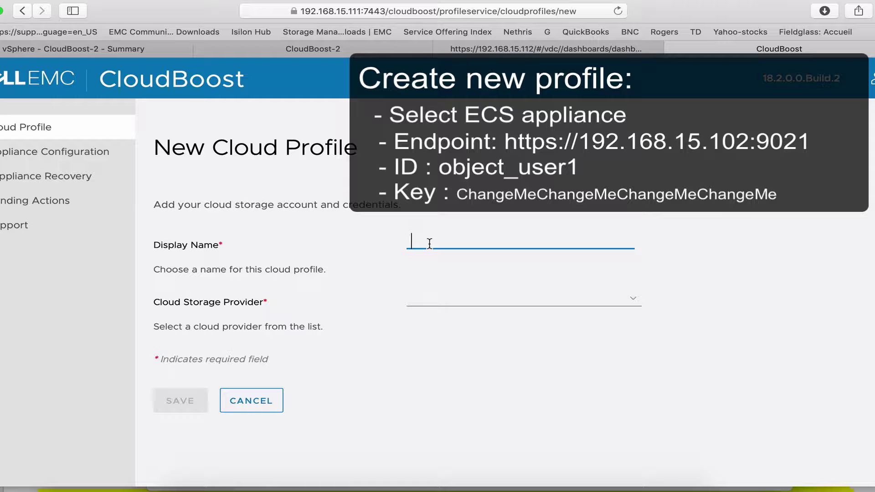
{"action": "type", "text": "CP-1"}
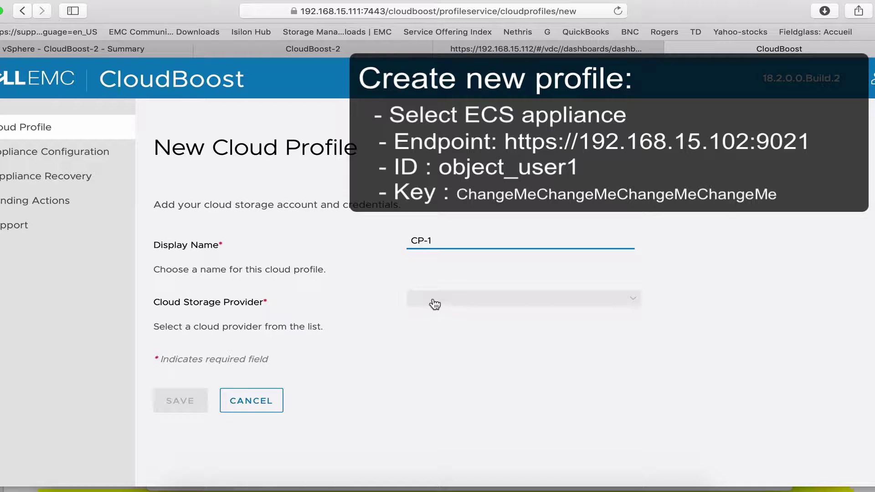
{"action": "left_click", "coordinate": [433, 304]}
{"action": "left_click", "coordinate": [442, 335]}
{"action": "scroll", "coordinate": [387, 356], "scroll_direction": "down", "scroll_amount": 3}
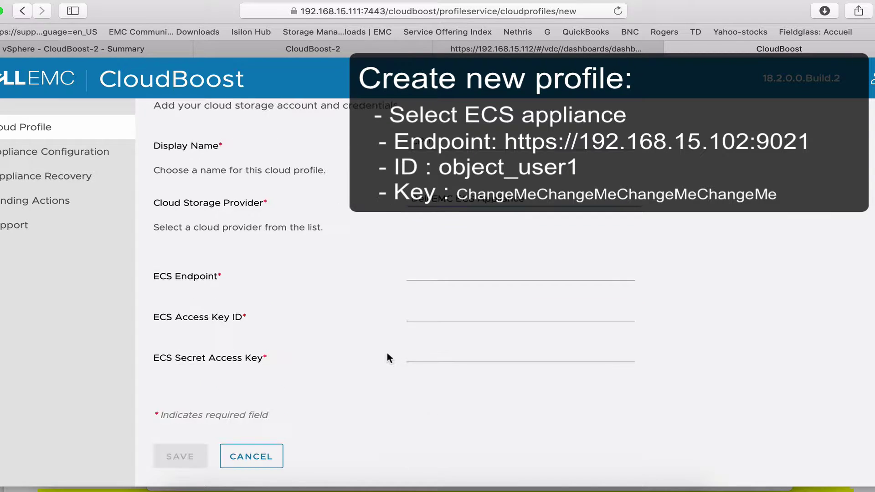
{"action": "left_click", "coordinate": [500, 274]}
{"action": "type", "text": "https://192.168.15.112:9021"}
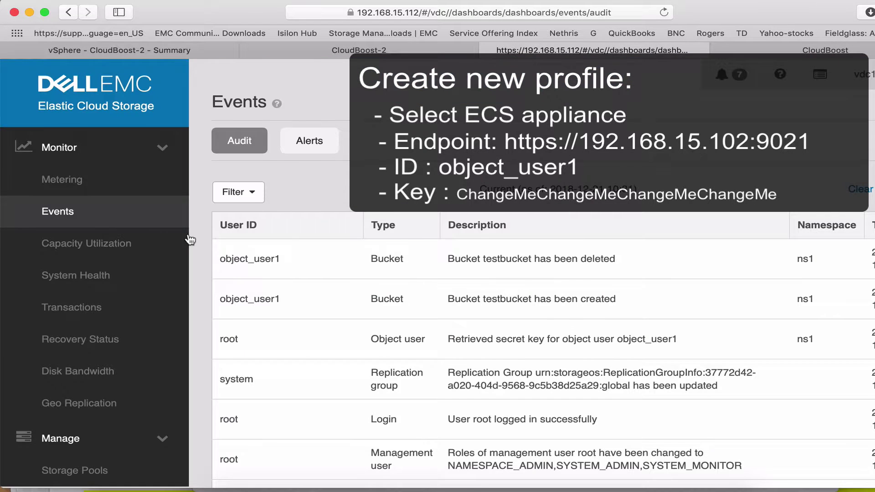
{"action": "scroll", "coordinate": [91, 273], "scroll_direction": "down", "scroll_amount": 5}
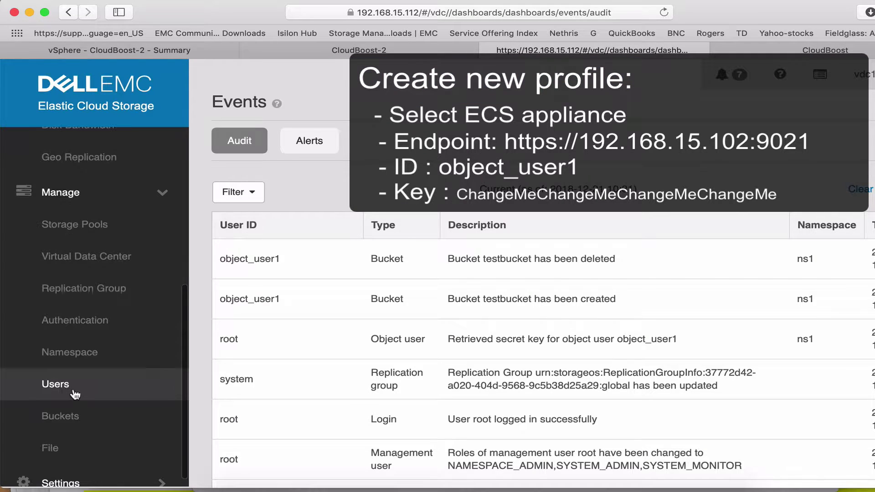
- Copy the ECS object user's name into the profile's access key ID
{"action": "left_click", "coordinate": [55, 384]}
{"action": "left_click", "coordinate": [729, 297]}
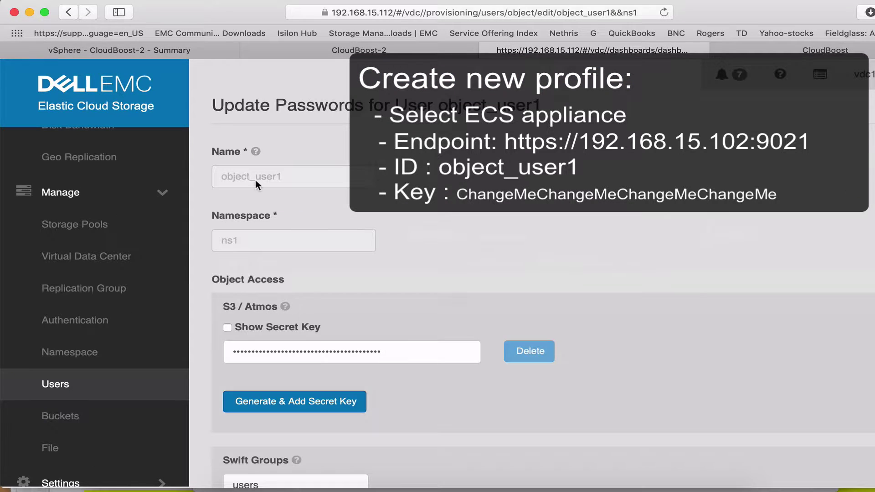
{"action": "double_click", "coordinate": [255, 180]}
{"action": "key", "text": "super+c"}
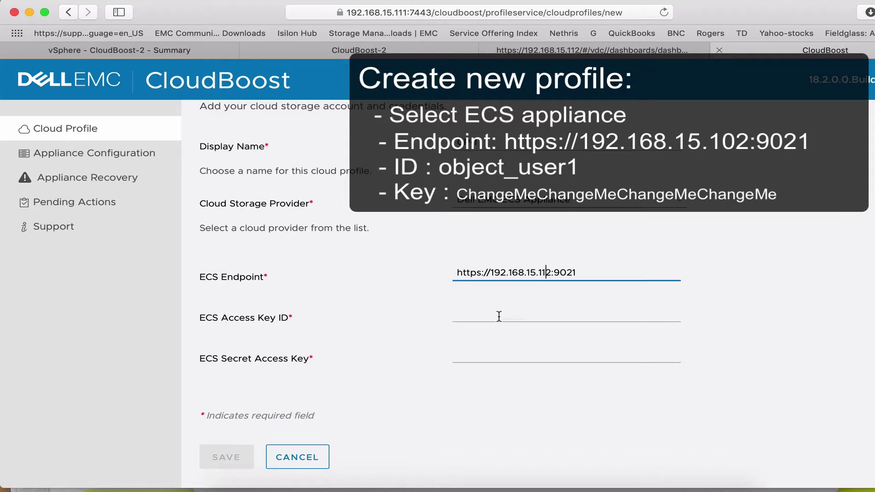
{"action": "left_click", "coordinate": [499, 315]}
{"action": "key", "text": "super+v"}
{"action": "key", "text": "Tab"}
- Copy the ECS secret key into the profile and save CP-1
{"action": "left_click", "coordinate": [613, 51]}
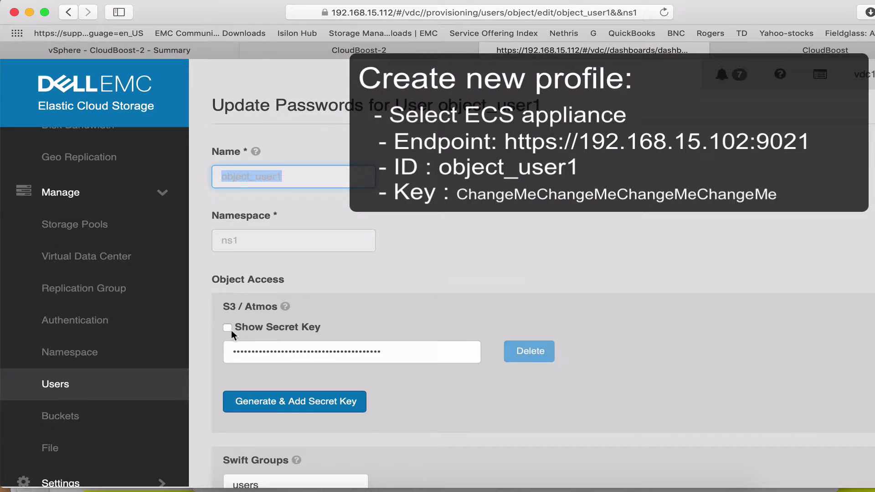
{"action": "left_click", "coordinate": [227, 327]}
{"action": "double_click", "coordinate": [316, 354]}
{"action": "key", "text": "super+c"}
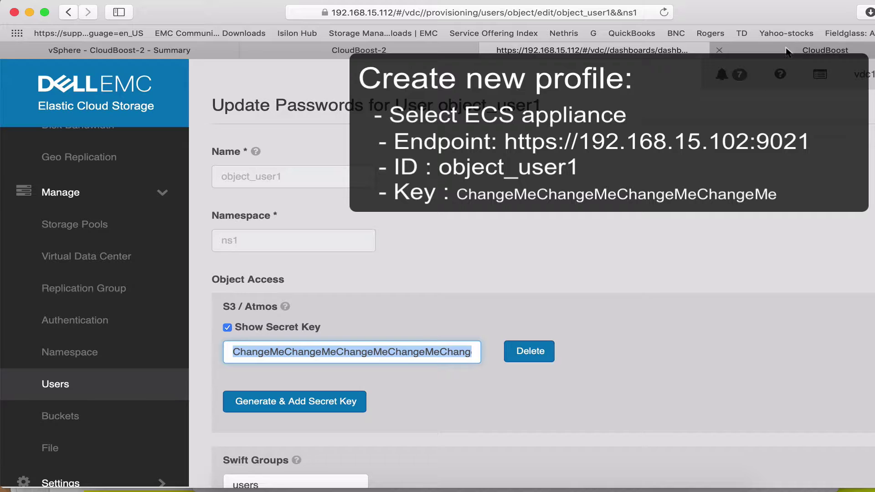
{"action": "left_click", "coordinate": [785, 54]}
{"action": "key", "text": "super+v"}
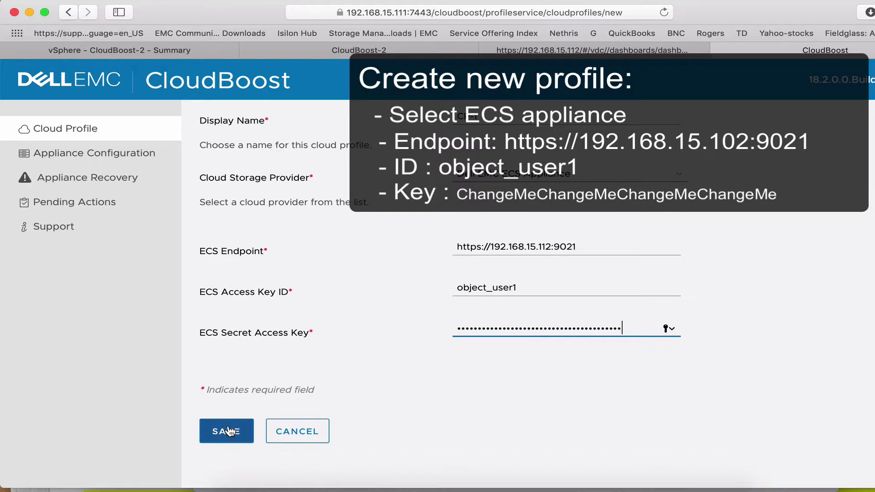
{"action": "left_click", "coordinate": [228, 430]}
{"action": "left_click", "coordinate": [477, 141]}
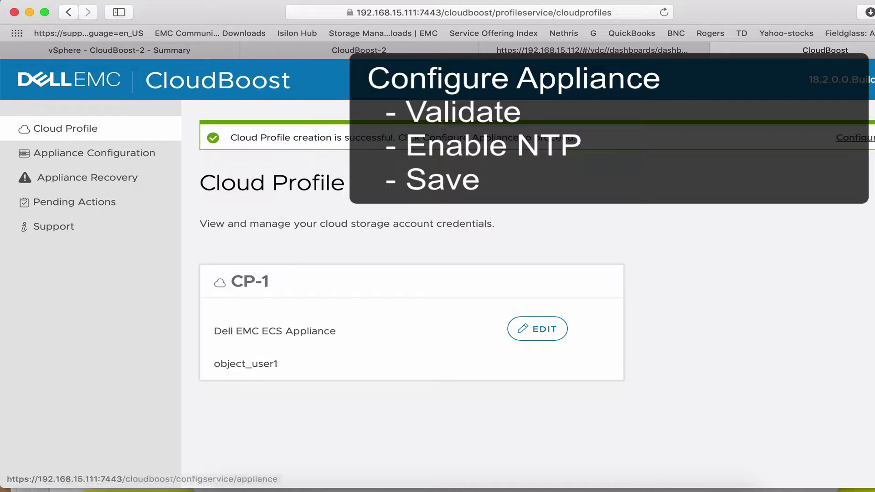
- Begin appliance configuration and validate the CP-1 cloud profile
{"action": "left_click", "coordinate": [126, 153]}
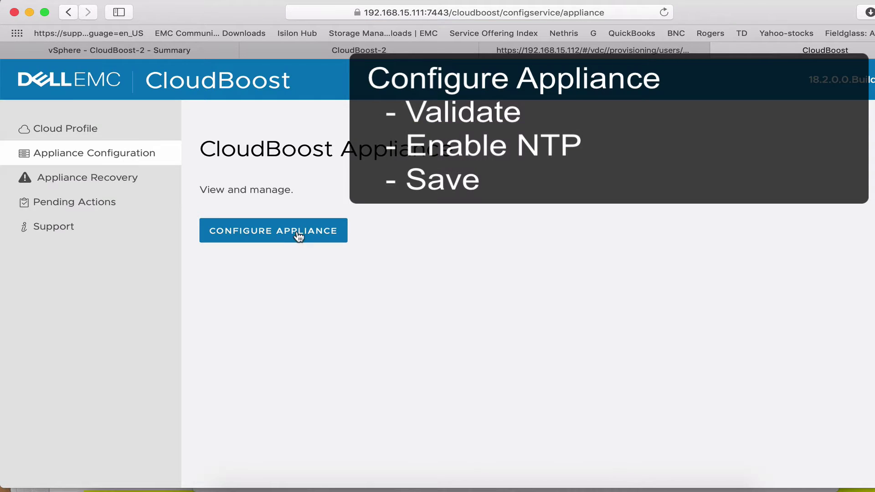
{"action": "left_click", "coordinate": [296, 231]}
{"action": "scroll", "coordinate": [295, 233], "scroll_direction": "down", "scroll_amount": 3}
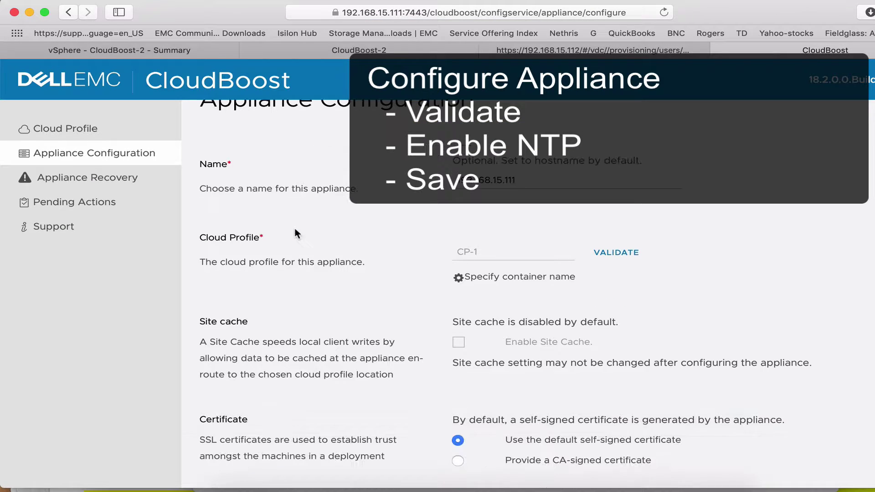
{"action": "left_click", "coordinate": [618, 249]}
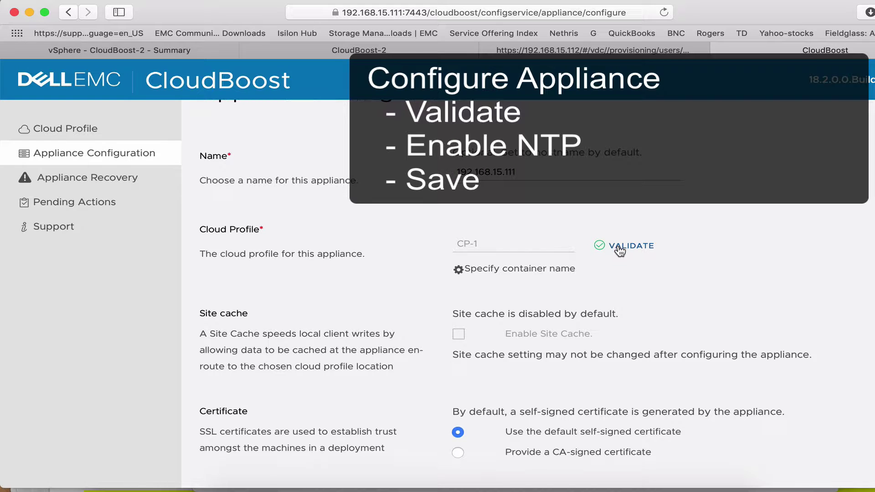
- Enable NTP with server 192.168.11.22 and save the appliance configuration
{"action": "scroll", "coordinate": [619, 249], "scroll_direction": "down", "scroll_amount": 3}
{"action": "scroll", "coordinate": [618, 245], "scroll_direction": "down", "scroll_amount": 4}
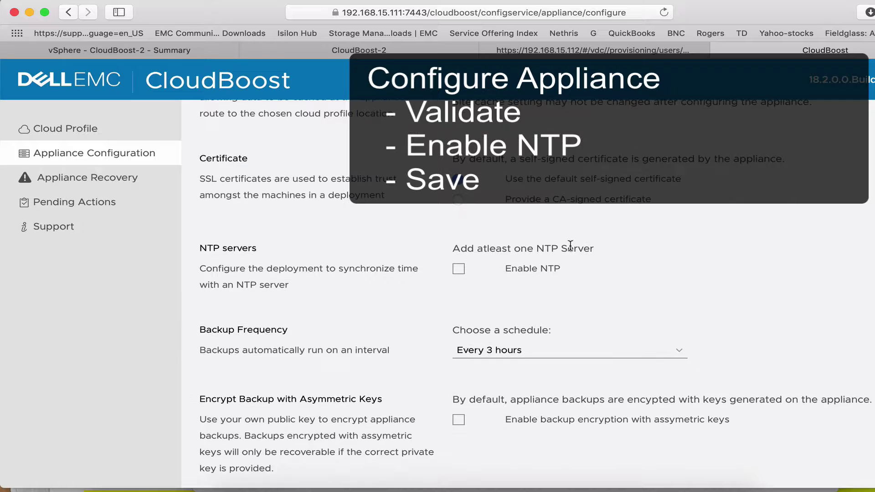
{"action": "left_click", "coordinate": [458, 261]}
{"action": "left_click", "coordinate": [491, 295]}
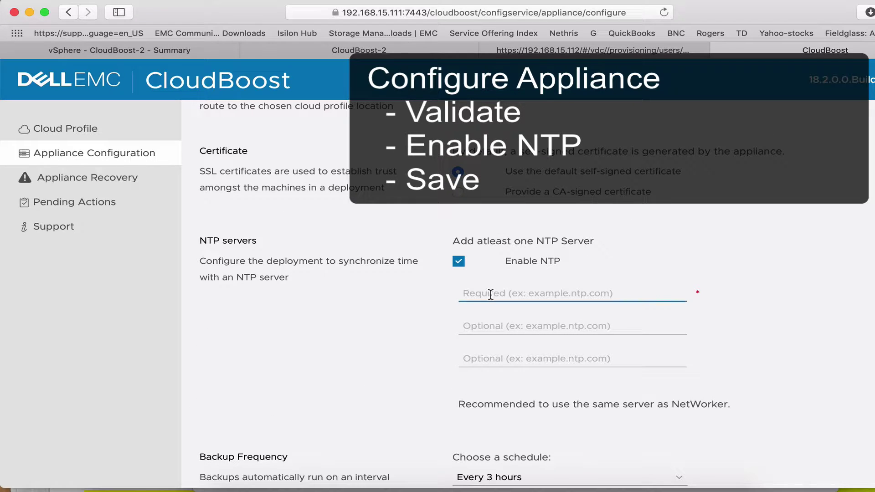
{"action": "type", "text": "192.168.11.22"}
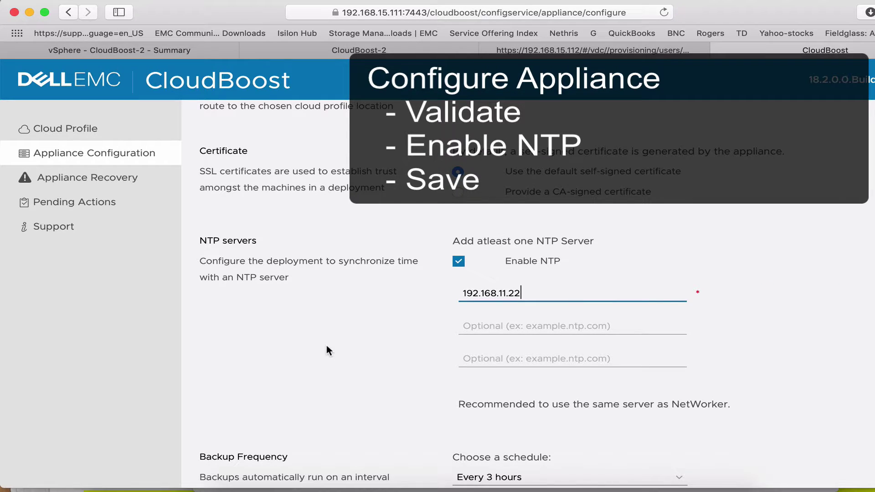
{"action": "scroll", "coordinate": [327, 346], "scroll_direction": "down", "scroll_amount": 3}
{"action": "scroll", "coordinate": [326, 346], "scroll_direction": "down", "scroll_amount": 5}
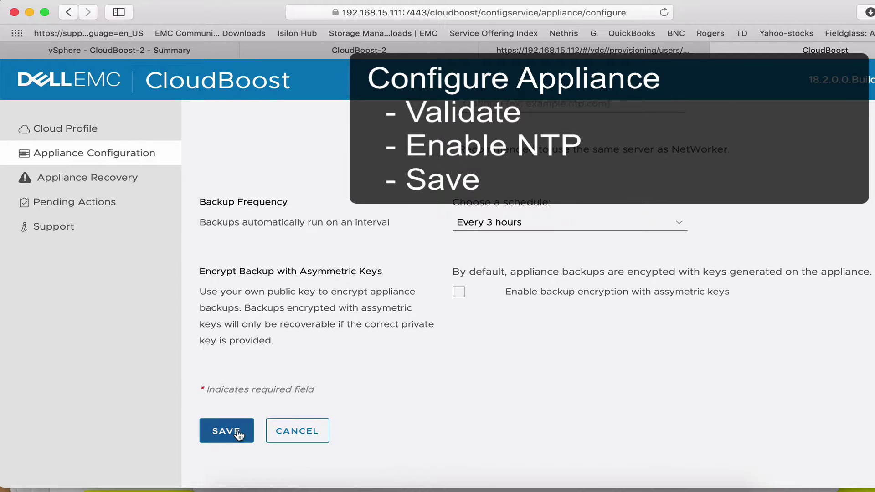
{"action": "left_click", "coordinate": [230, 430]}
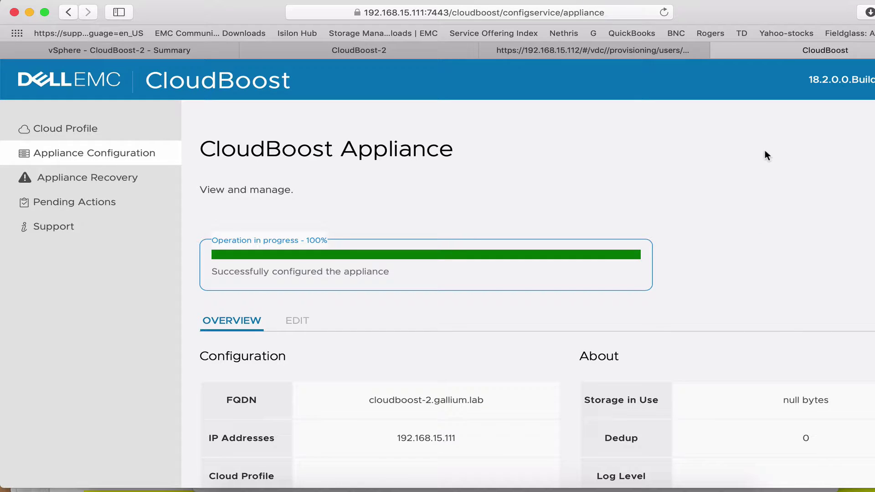
- Download the recovery private key and acknowledge the Download Recovery Information dialog
{"action": "scroll", "coordinate": [764, 150], "scroll_direction": "down", "scroll_amount": 5}
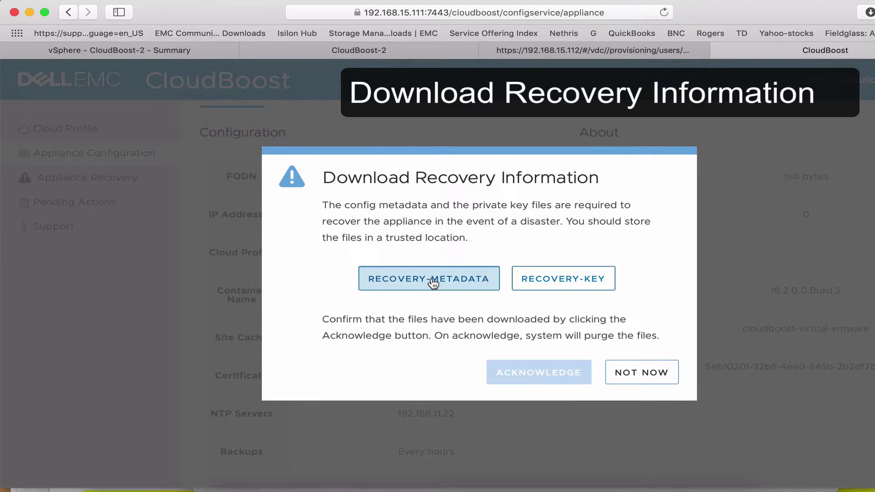
{"action": "left_click", "coordinate": [569, 282]}
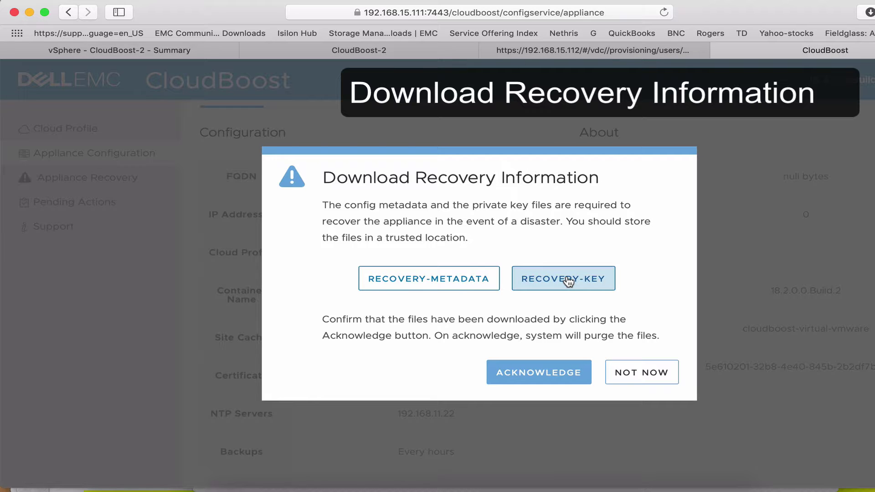
{"action": "left_click", "coordinate": [550, 374]}
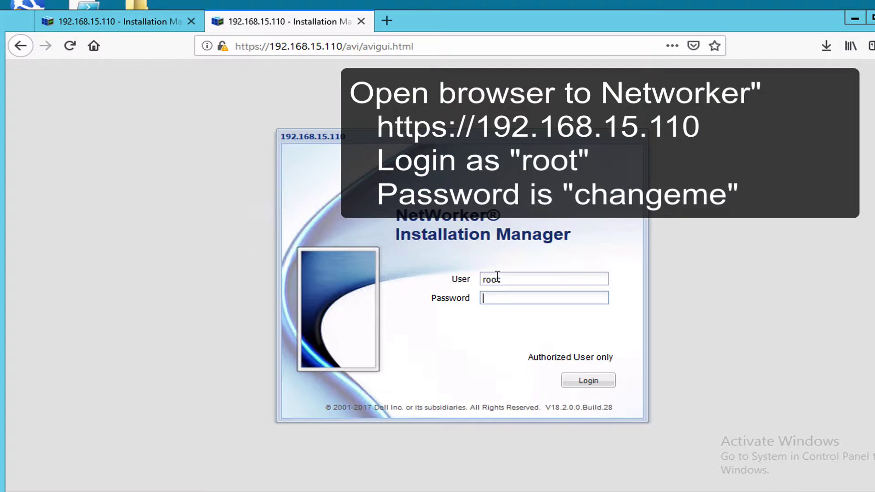
- Sign in to the Installation Manager and start installing the NveConfig package
{"action": "type", "text": "changeme"}
{"action": "left_click", "coordinate": [589, 381]}
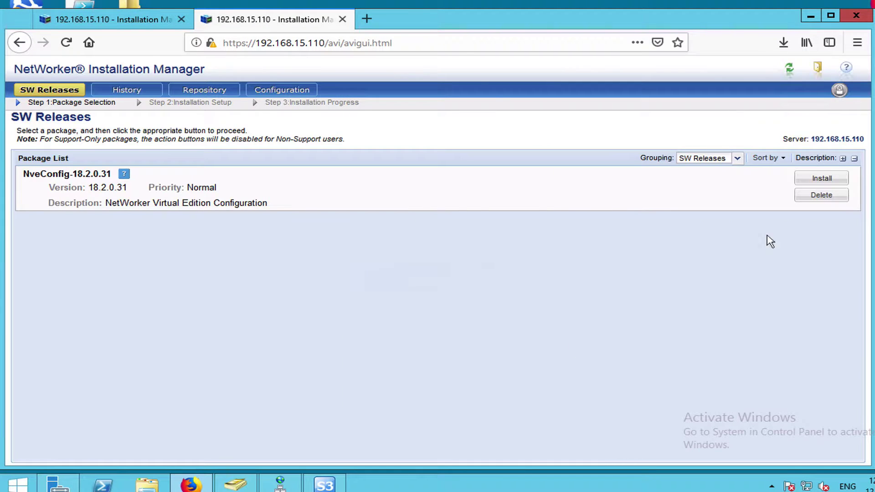
{"action": "left_click", "coordinate": [821, 179]}
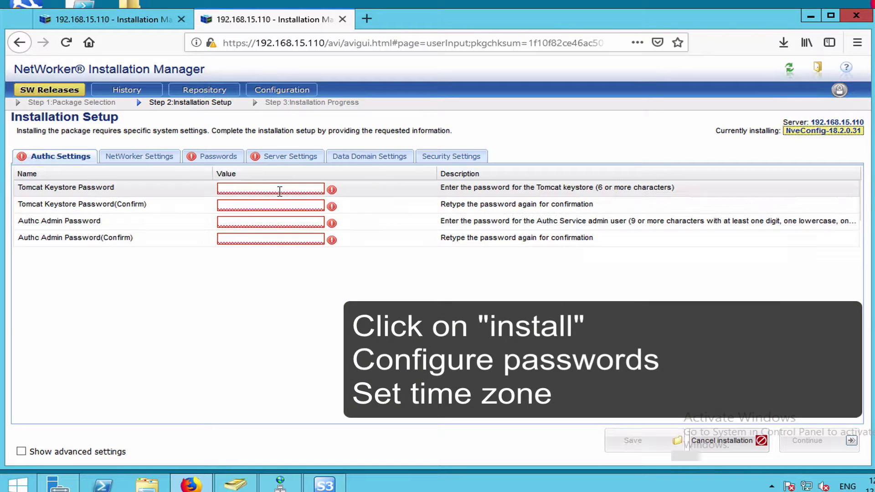
- Fill in the Authc Settings keystore passwords and the OS user passwords
{"action": "left_click", "coordinate": [280, 190]}
{"action": "type", "text": "••••••••••"}
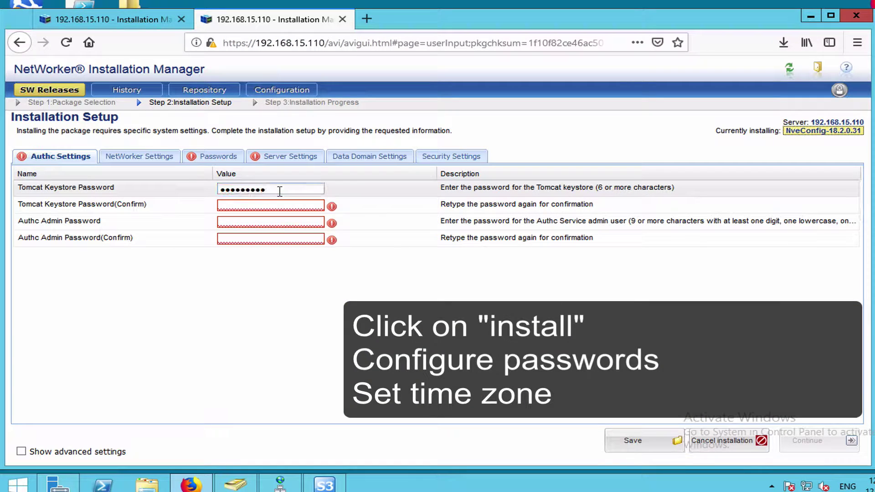
{"action": "key", "text": "Tab"}
{"action": "type", "text": "••••••••••"}
{"action": "key", "text": "Tab"}
{"action": "type", "text": "••••••••••••••••••••"}
{"action": "left_click", "coordinate": [218, 156]}
{"action": "type", "text": "••••••••••"}
{"action": "key", "text": "Tab"}
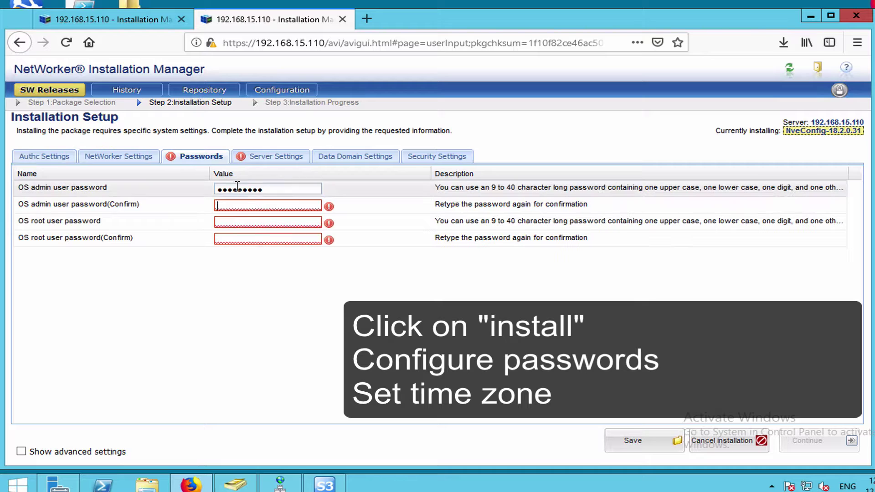
{"action": "type", "text": "••••••••••"}
{"action": "key", "text": "Tab"}
{"action": "type", "text": "••••••••••"}
{"action": "key", "text": "Tab"}
{"action": "type", "text": "••••••••••"}
- Set the server time zone to America/Montreal and run the installation
{"action": "left_click", "coordinate": [276, 157]}
{"action": "left_click", "coordinate": [366, 190]}
{"action": "scroll", "coordinate": [315, 306], "scroll_direction": "down", "scroll_amount": 5}
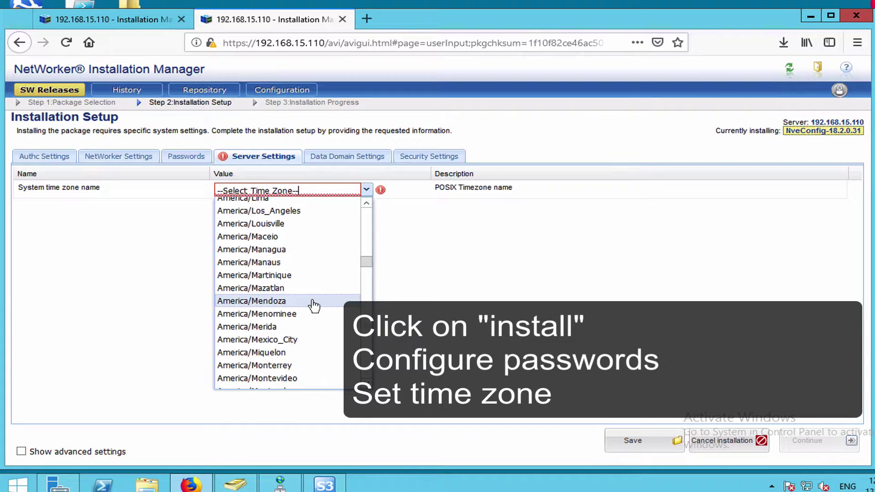
{"action": "left_click", "coordinate": [255, 391]}
{"action": "left_click", "coordinate": [813, 441]}
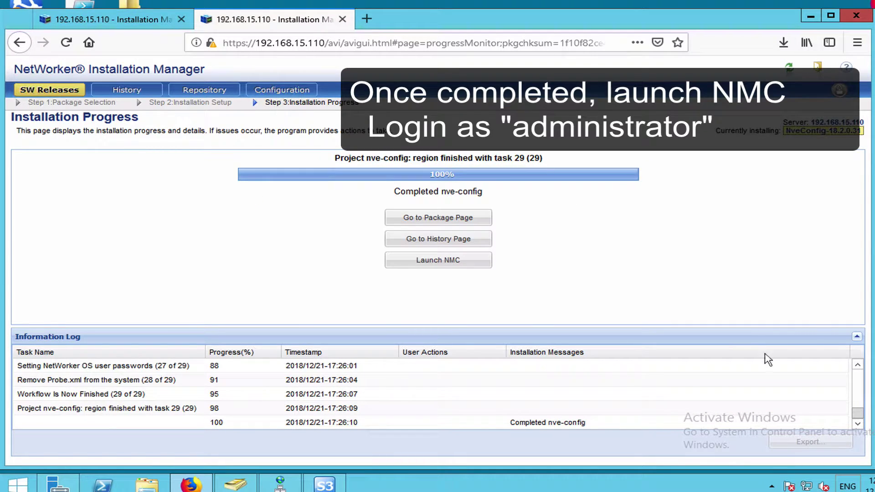
- Launch NMC, log in as administrator and trust the changed server certificate
{"action": "left_click", "coordinate": [455, 262]}
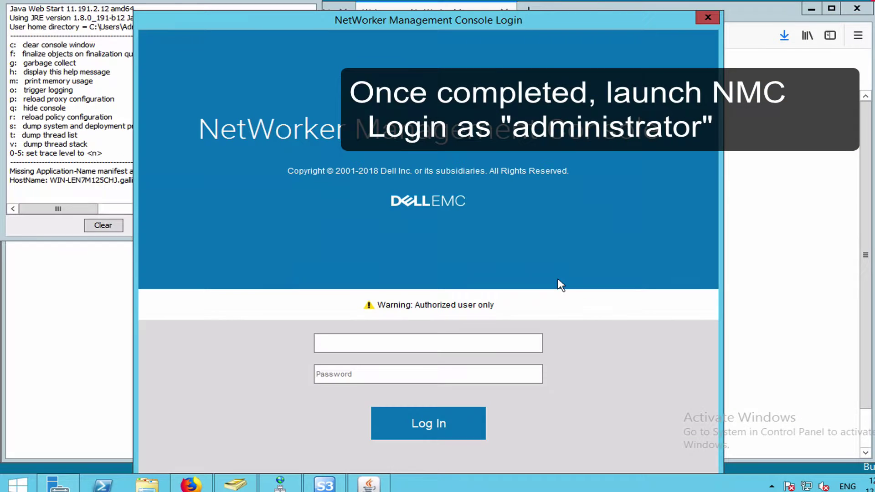
{"action": "type", "text": "administrator"}
{"action": "key", "text": "Tab"}
{"action": "type", "text": "Password1"}
{"action": "left_click", "coordinate": [428, 424]}
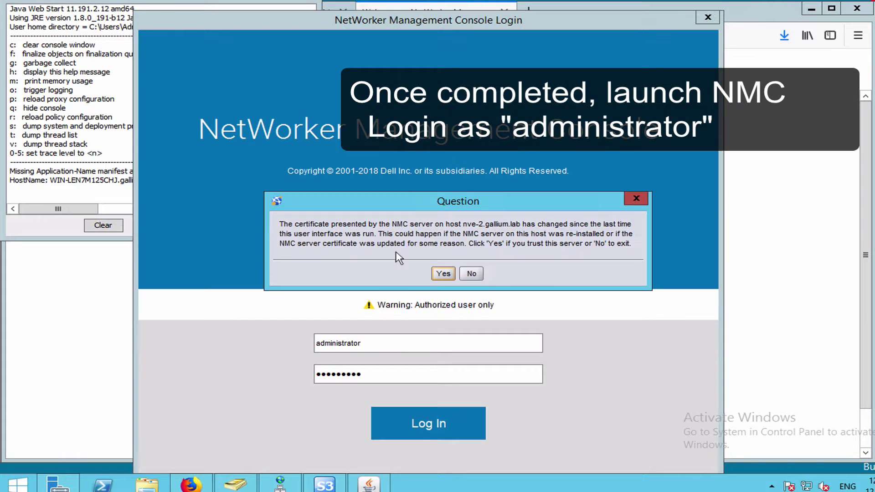
{"action": "left_click", "coordinate": [443, 274]}
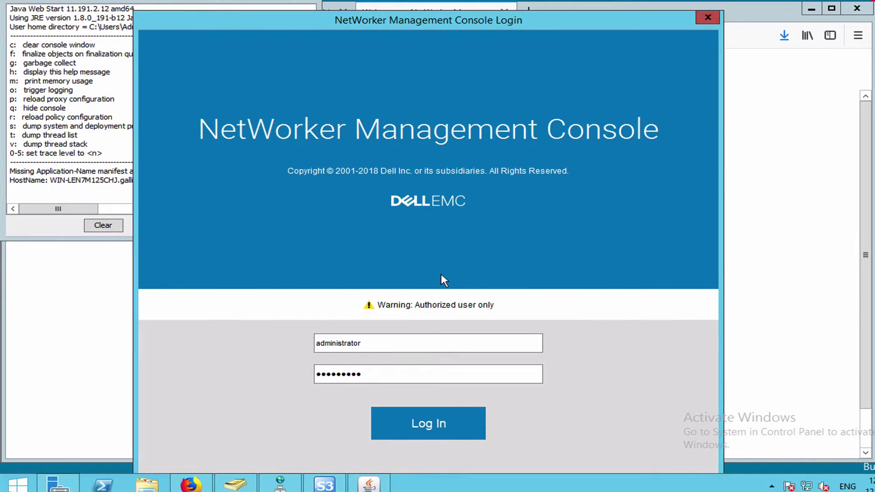
- Accept the licence and finish the Console Configuration Wizard with default account and nve-2.gallium.lab
{"action": "left_click", "coordinate": [438, 338]}
{"action": "left_click", "coordinate": [564, 326]}
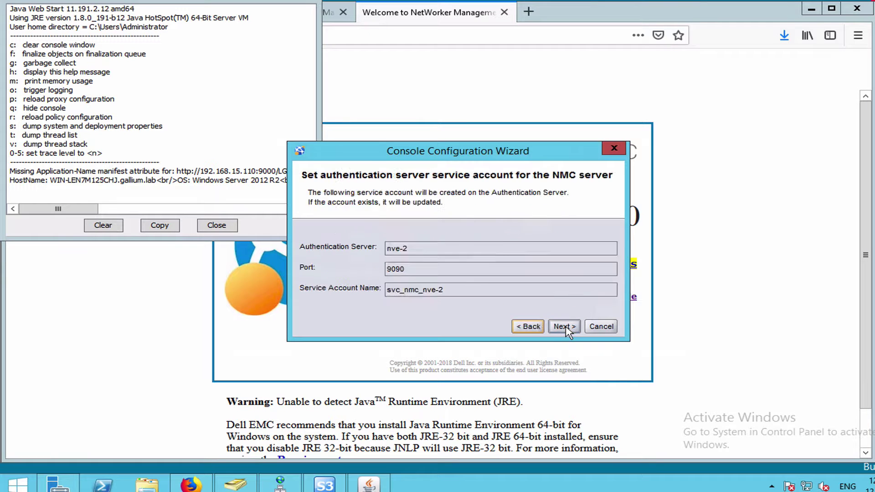
{"action": "left_click", "coordinate": [564, 326]}
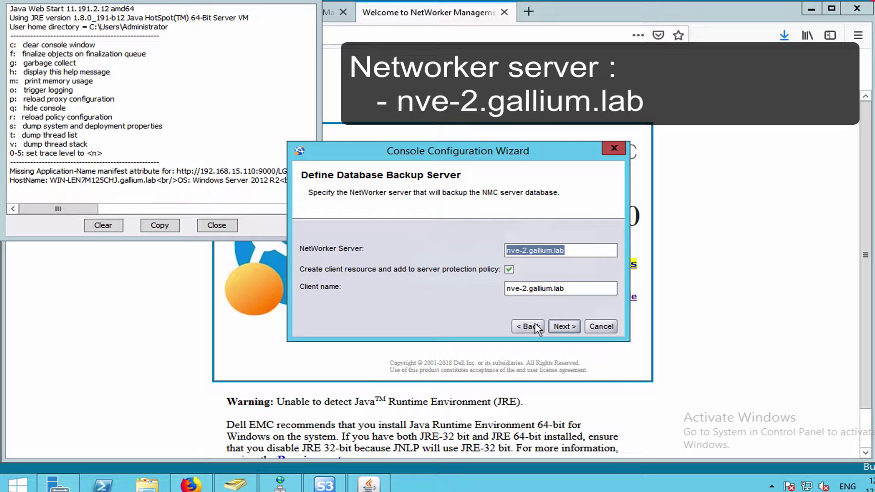
{"action": "left_click", "coordinate": [570, 327]}
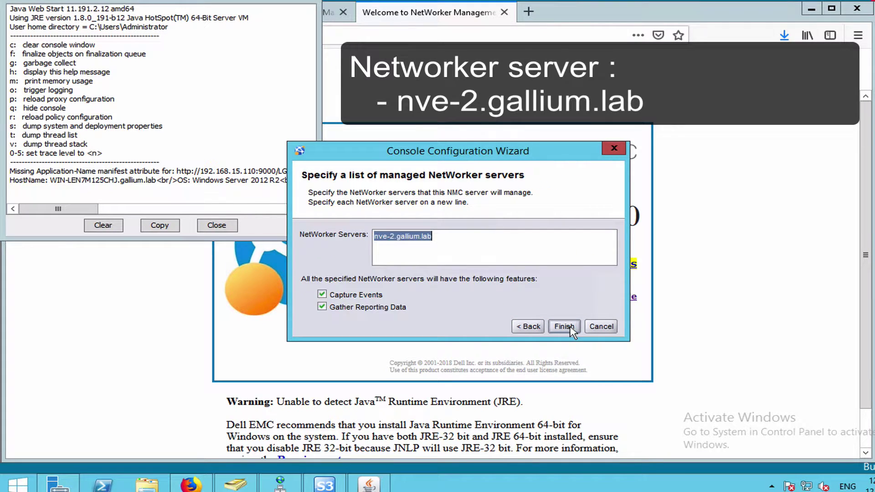
{"action": "left_click", "coordinate": [570, 328]}
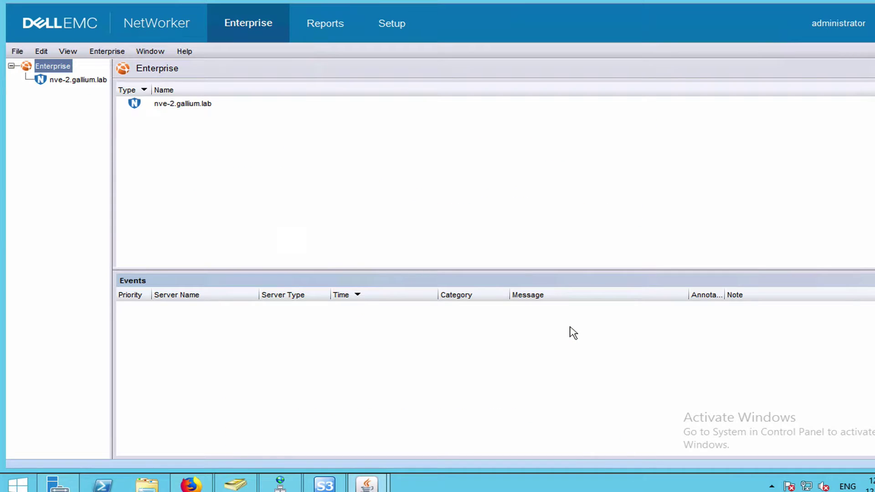
- Open NetWorker Administration for nve-2.gallium.lab and start a New Device Wizard for CloudBoost
{"action": "double_click", "coordinate": [189, 108]}
{"action": "left_click", "coordinate": [215, 177]}
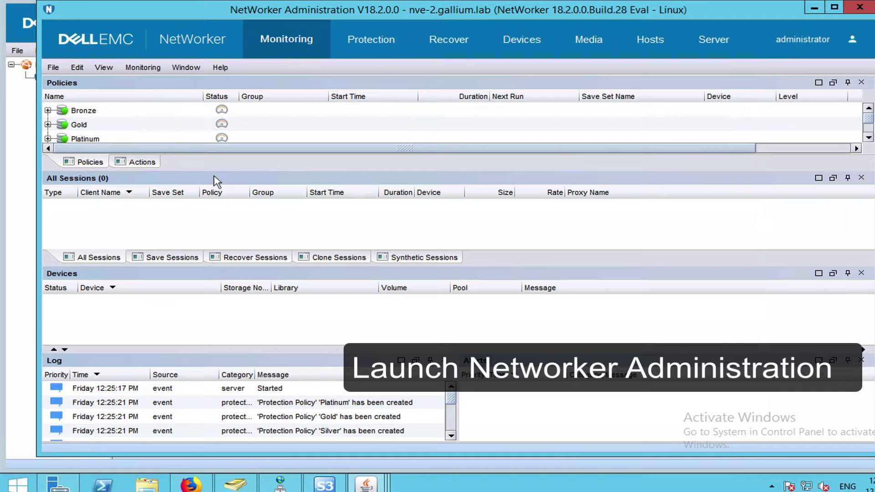
{"action": "left_click", "coordinate": [526, 40]}
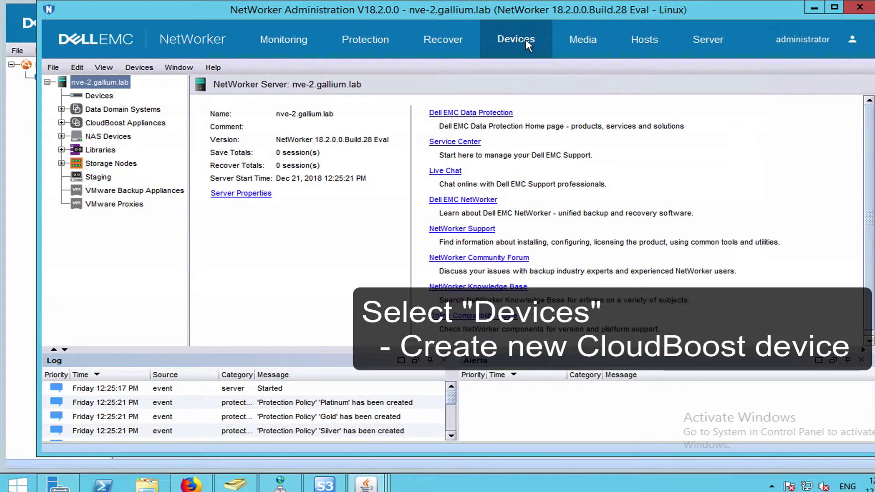
{"action": "right_click", "coordinate": [117, 123]}
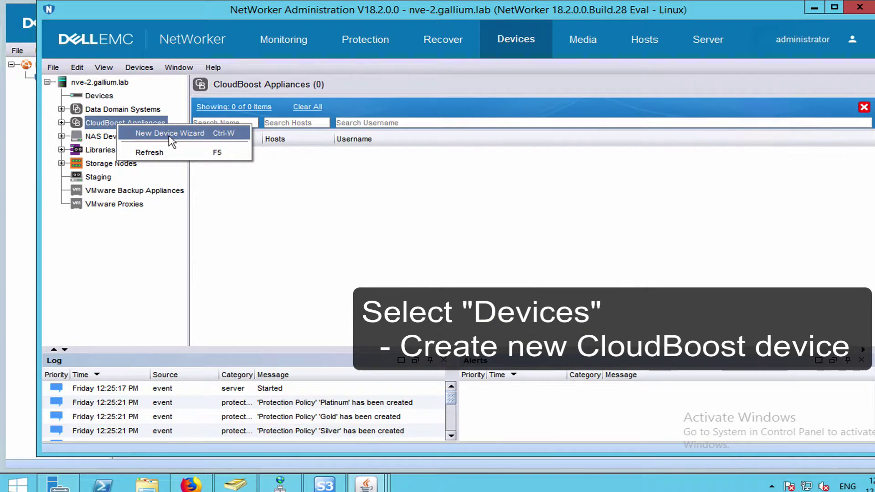
{"action": "left_click", "coordinate": [169, 137]}
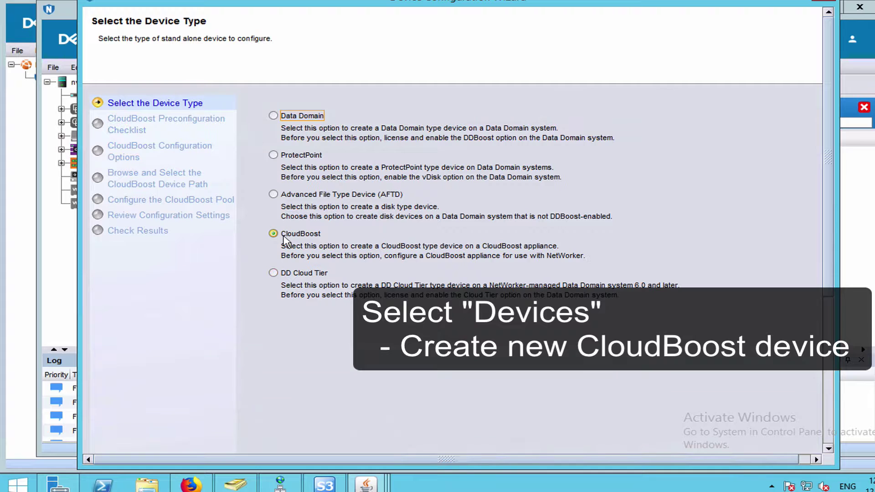
{"action": "left_click", "coordinate": [282, 236]}
{"action": "left_click", "coordinate": [781, 442]}
{"action": "left_click", "coordinate": [782, 443]}
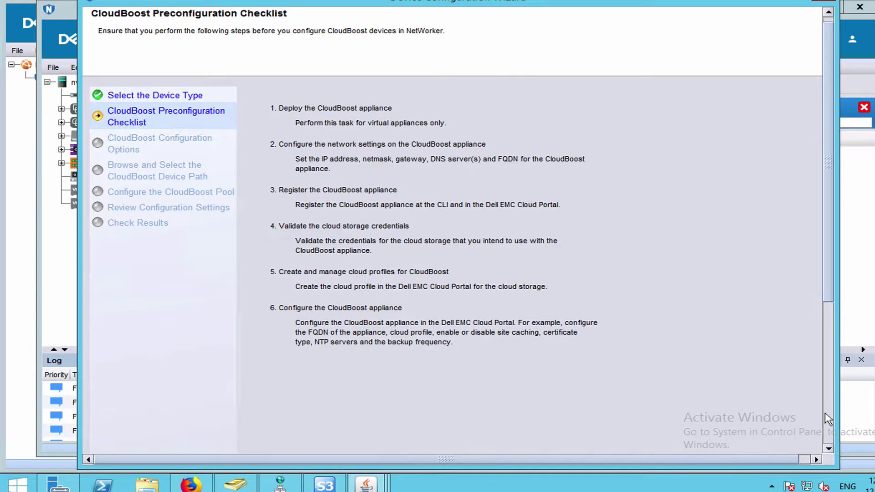
{"action": "left_click", "coordinate": [773, 450]}
- Enter appliance name cloudboost-2, host cloudboost-2.gallium.lab, user remotebackup and its password
{"action": "left_click", "coordinate": [411, 239]}
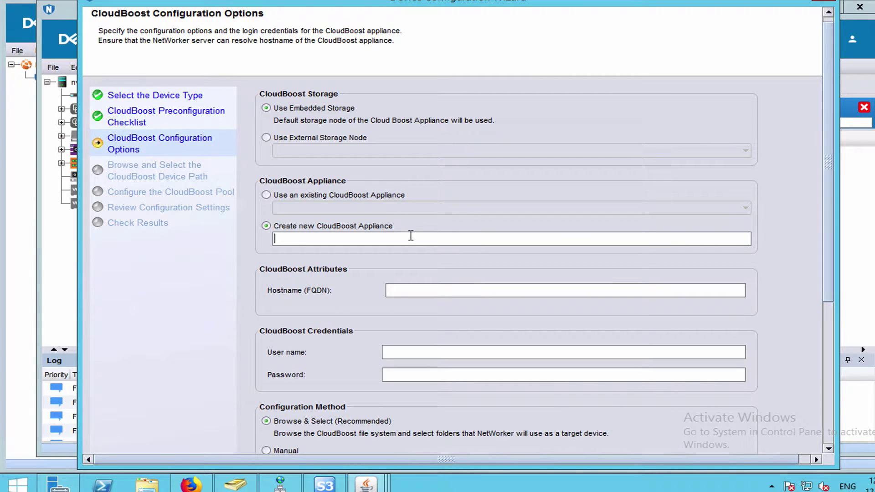
{"action": "type", "text": "cloudboost-2"}
{"action": "left_click", "coordinate": [411, 292]}
{"action": "type", "text": "cloudboost-2.gallium.lab"}
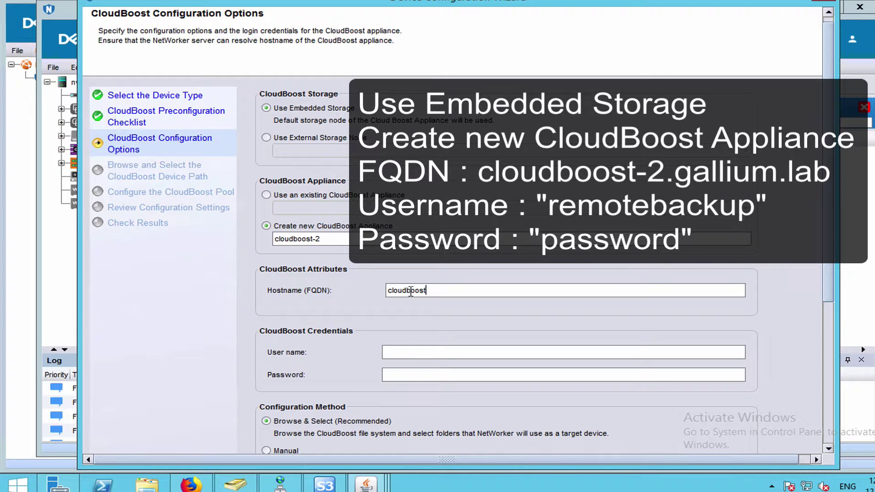
{"action": "left_click", "coordinate": [416, 352]}
{"action": "type", "text": "remotebackup"}
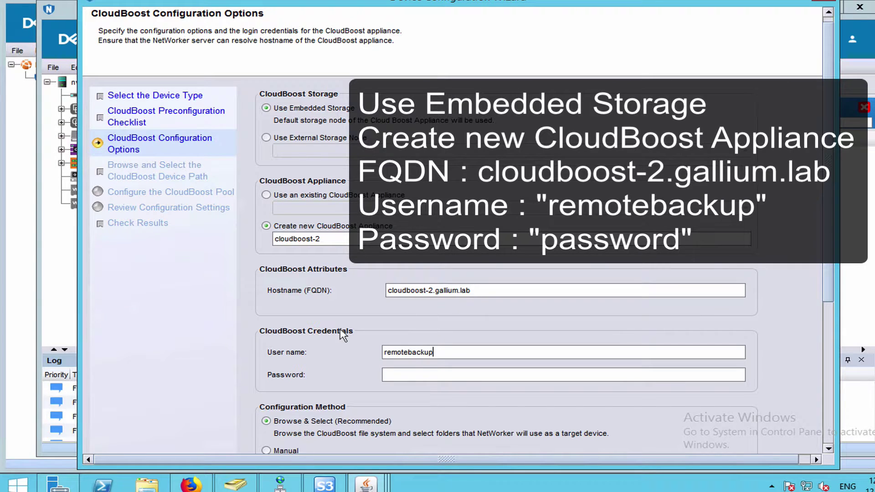
{"action": "left_click", "coordinate": [405, 374]}
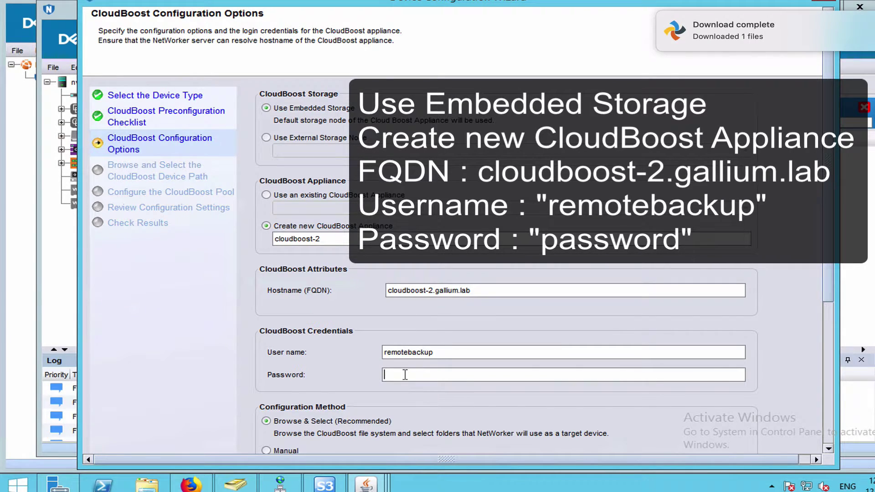
{"action": "type", "text": "password"}
{"action": "scroll", "coordinate": [828, 426], "scroll_direction": "down", "scroll_amount": 5}
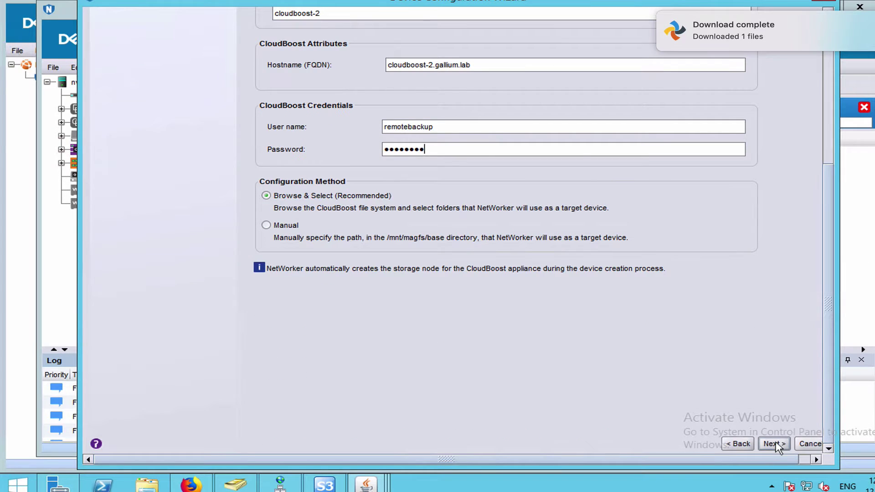
{"action": "left_click", "coordinate": [774, 443]}
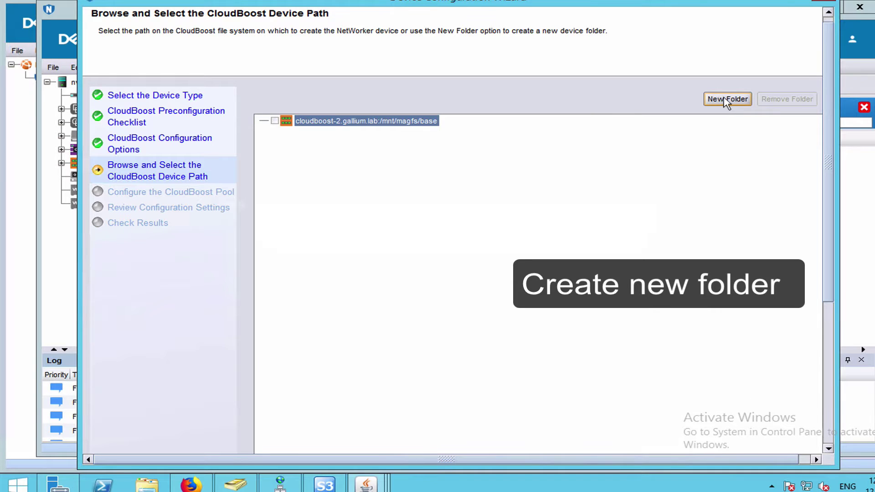
- Create folder cb2 under the base path and select it as the device path
{"action": "left_click", "coordinate": [728, 99]}
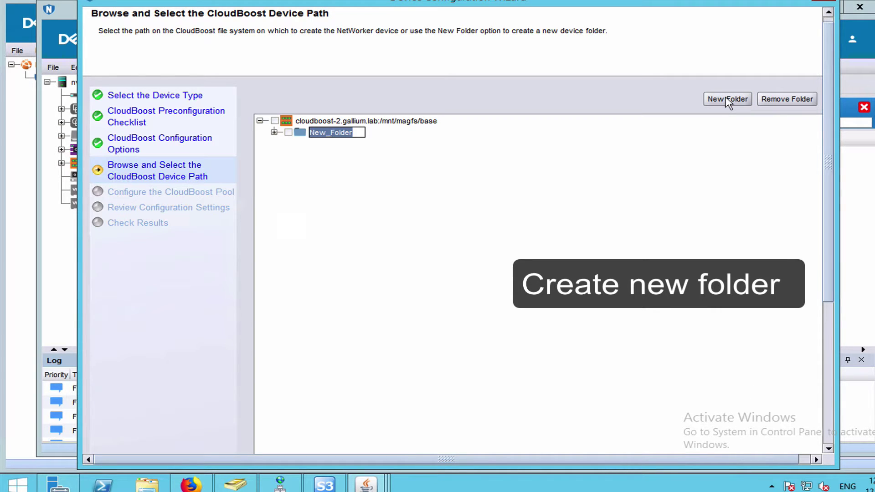
{"action": "type", "text": "cb"}
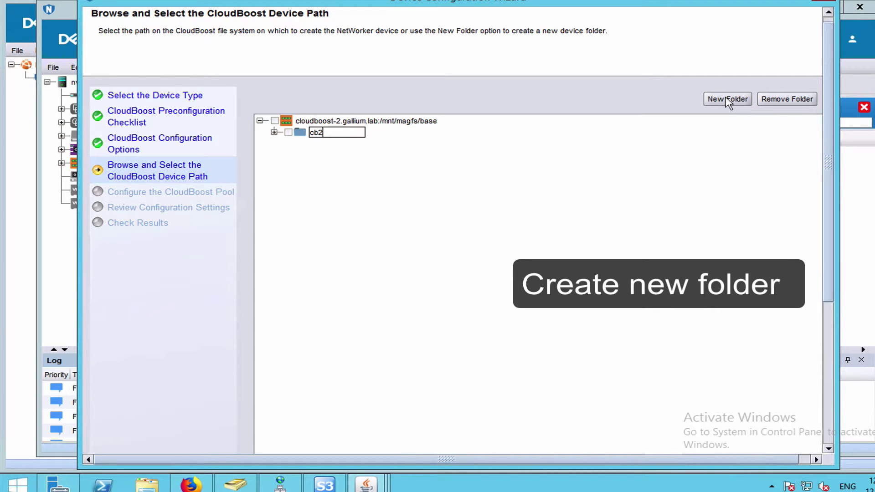
{"action": "type", "text": "2"}
{"action": "key", "text": "Return"}
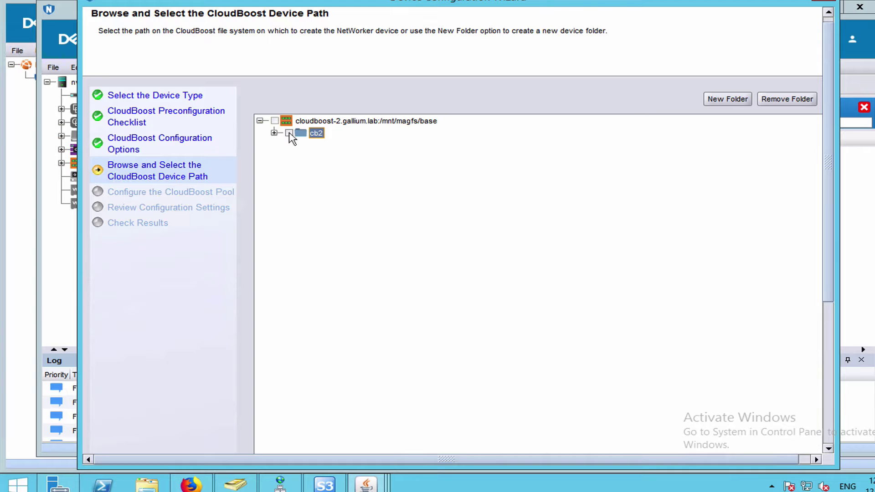
{"action": "left_click", "coordinate": [289, 133]}
{"action": "left_click", "coordinate": [828, 424]}
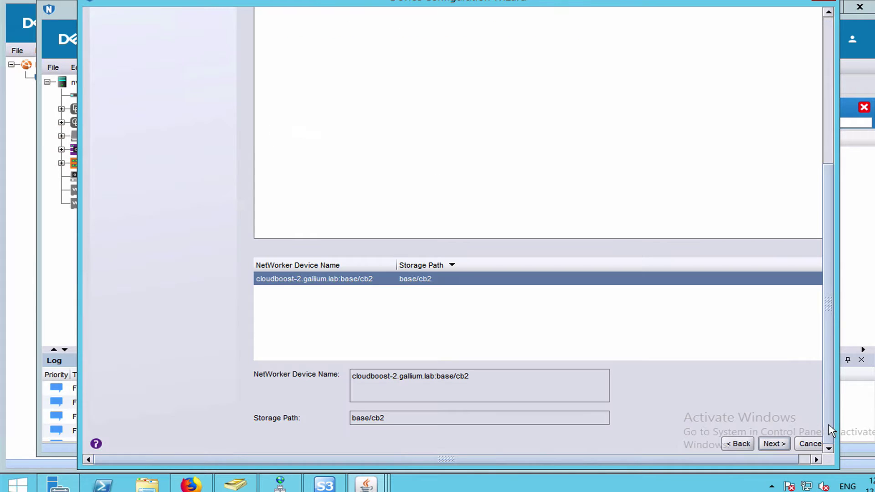
- Accept new pool cloudboost2galliumlab with Label and Mount, and complete the wizard
{"action": "left_click", "coordinate": [775, 444]}
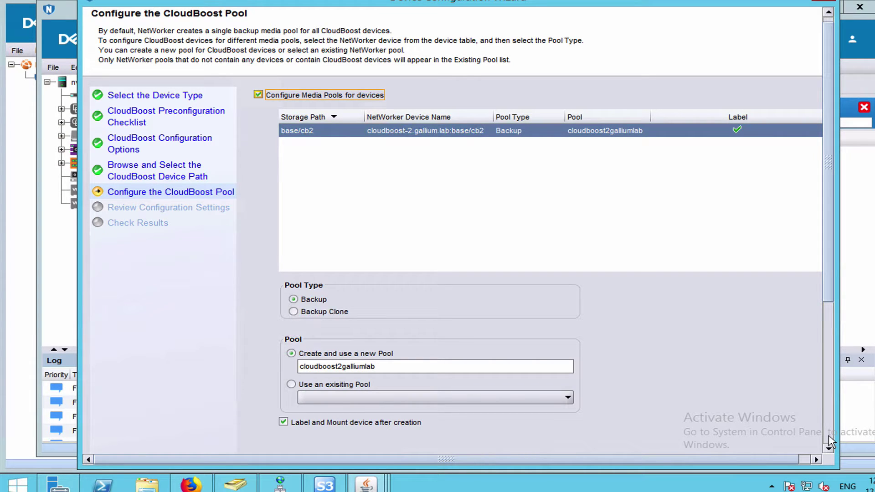
{"action": "left_click", "coordinate": [829, 437]}
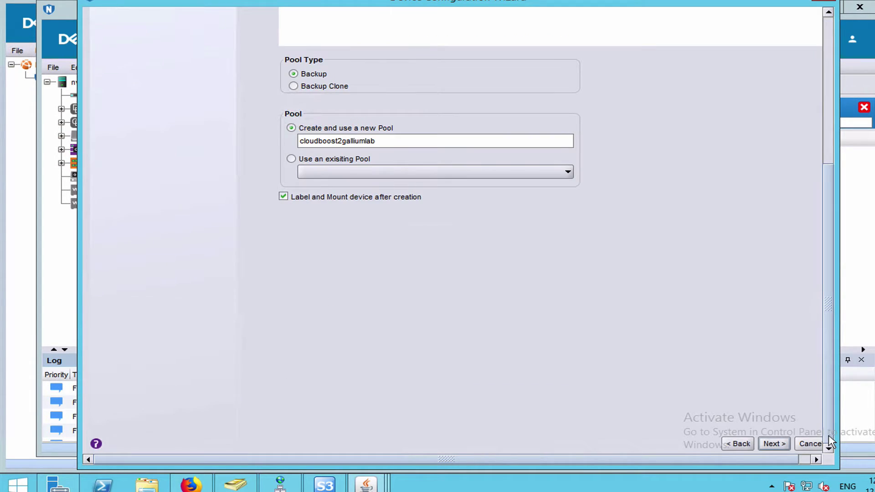
{"action": "left_click", "coordinate": [774, 444]}
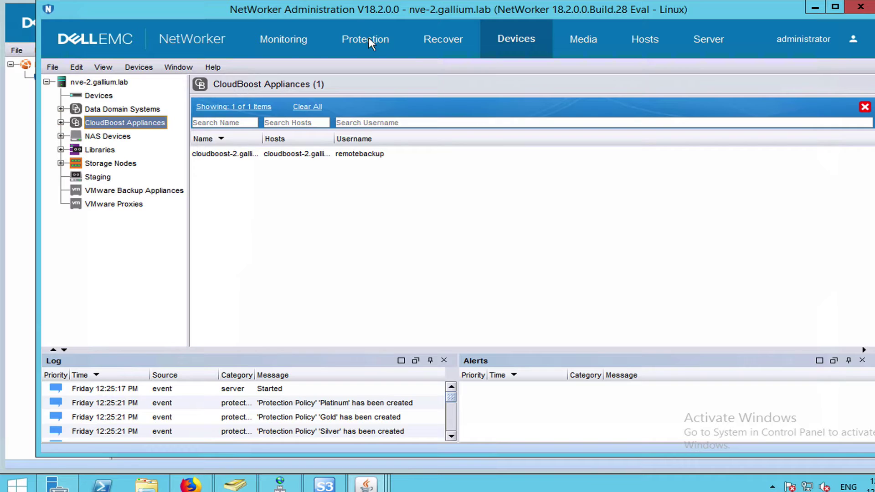
- Start a New Client Wizard for an NDMP client commented Isilon cluster
{"action": "left_click", "coordinate": [370, 39]}
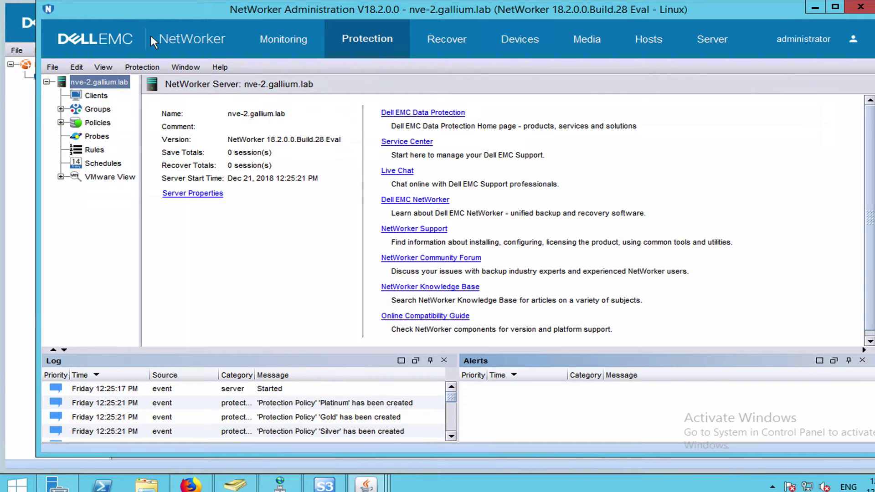
{"action": "left_click", "coordinate": [97, 96]}
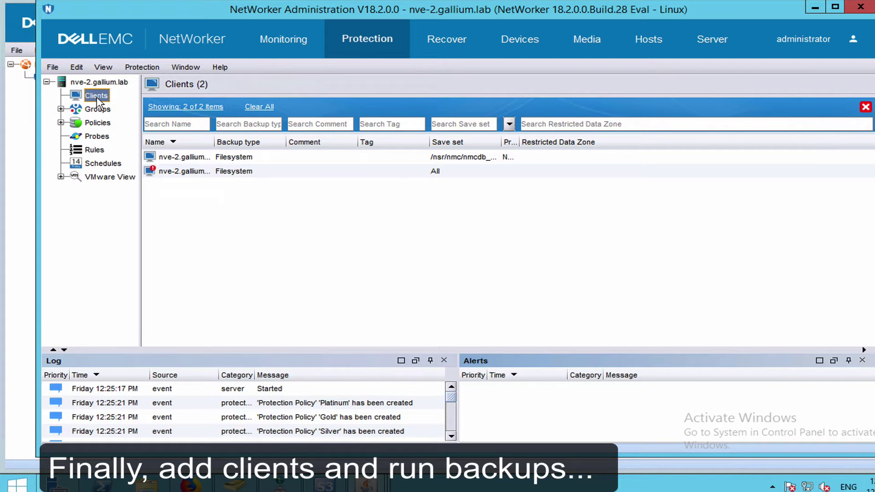
{"action": "right_click", "coordinate": [97, 99]}
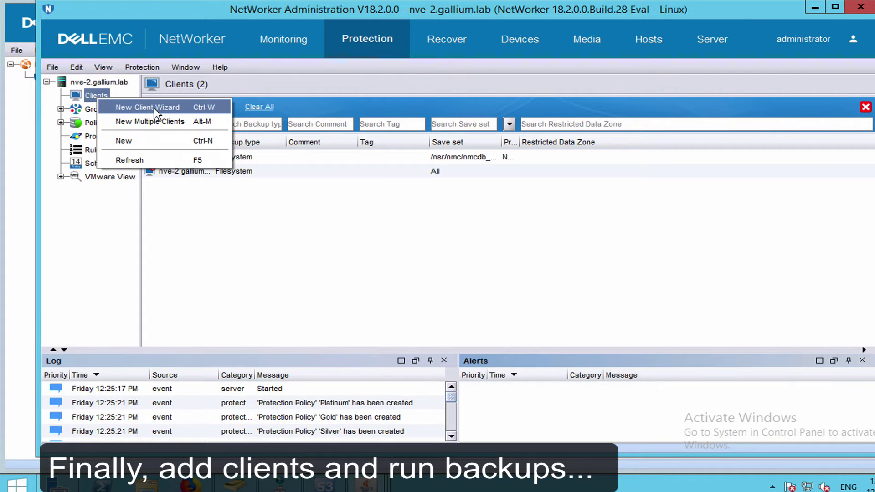
{"action": "left_click", "coordinate": [151, 107]}
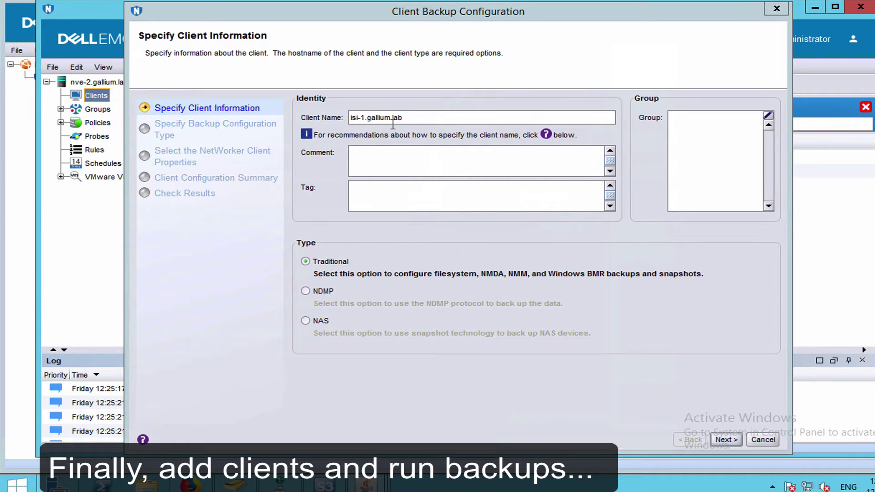
{"action": "left_click", "coordinate": [305, 291]}
{"action": "left_click", "coordinate": [430, 160]}
{"action": "type", "text": "Isilon cluster"}
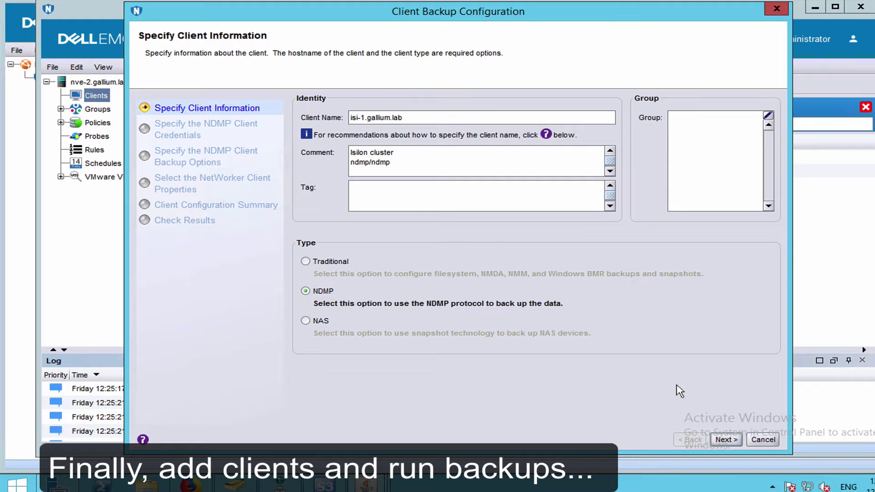
- Enter NDMP user ndmp with its password and choose tar as the backup type
{"action": "left_click", "coordinate": [725, 441]}
{"action": "type", "text": "ndmp"}
{"action": "left_click", "coordinate": [458, 160]}
{"action": "type", "text": "*****"}
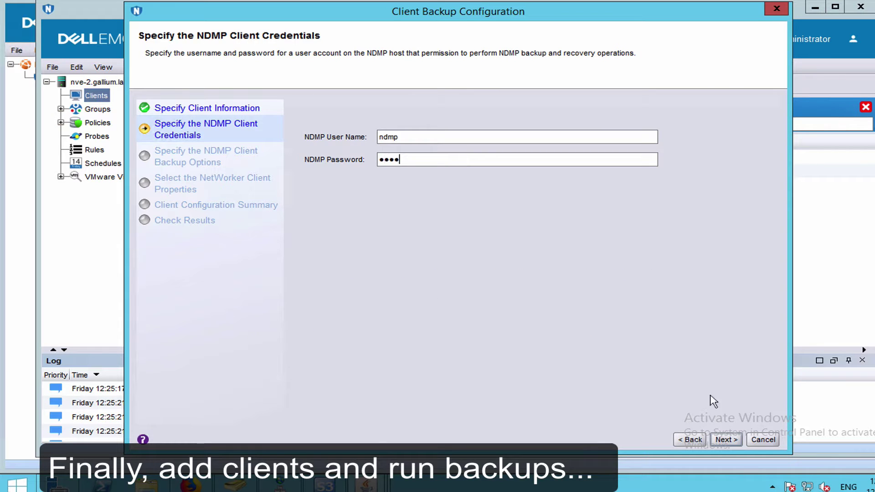
{"action": "left_click", "coordinate": [728, 440]}
{"action": "left_click", "coordinate": [639, 245]}
{"action": "left_click", "coordinate": [435, 261]}
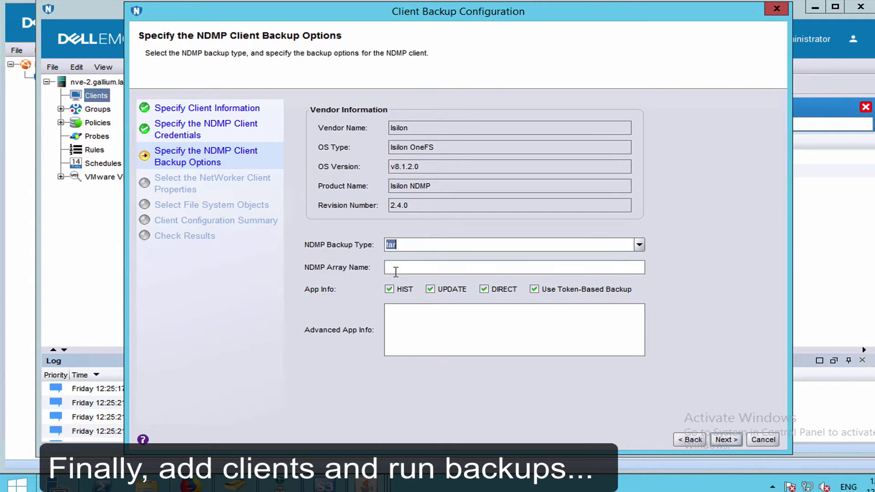
{"action": "left_click", "coordinate": [728, 440]}
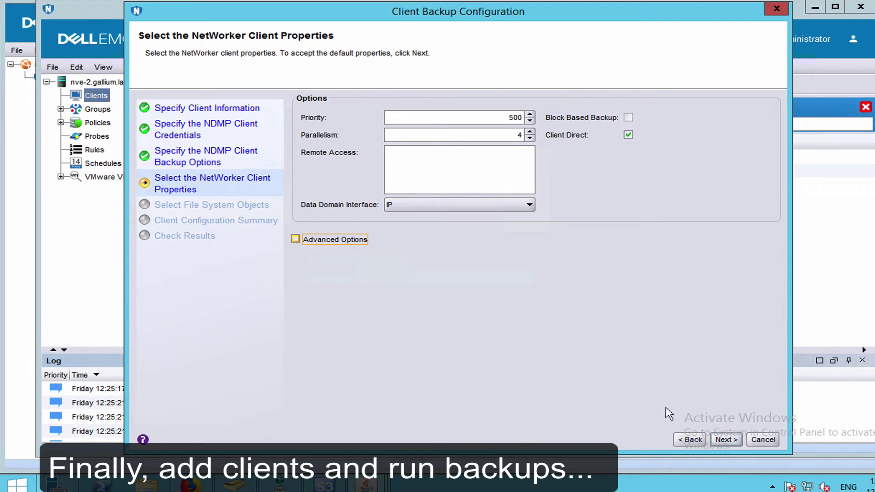
- Set save set /ifs/gallium and create client isi-1.gallium.lab
{"action": "left_click", "coordinate": [726, 440]}
{"action": "left_click", "coordinate": [336, 114]}
{"action": "type", "text": "/gallium"}
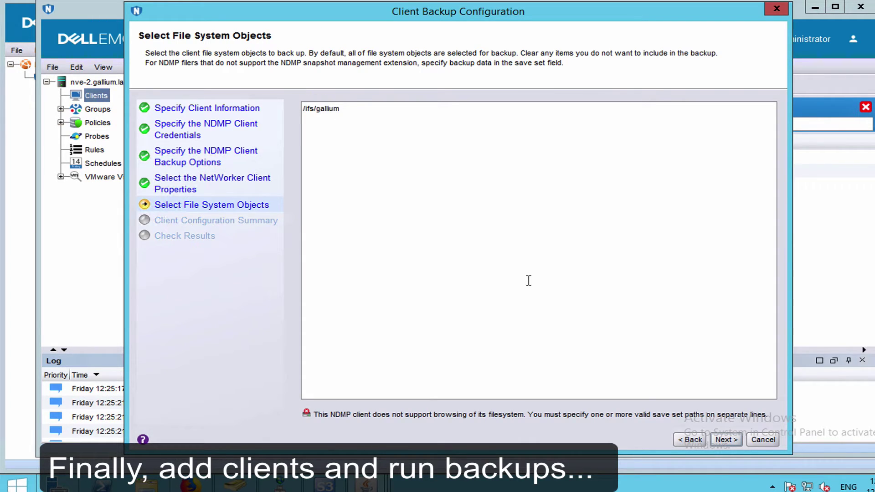
{"action": "left_click", "coordinate": [726, 440]}
{"action": "left_click", "coordinate": [729, 440]}
{"action": "left_click", "coordinate": [729, 440]}
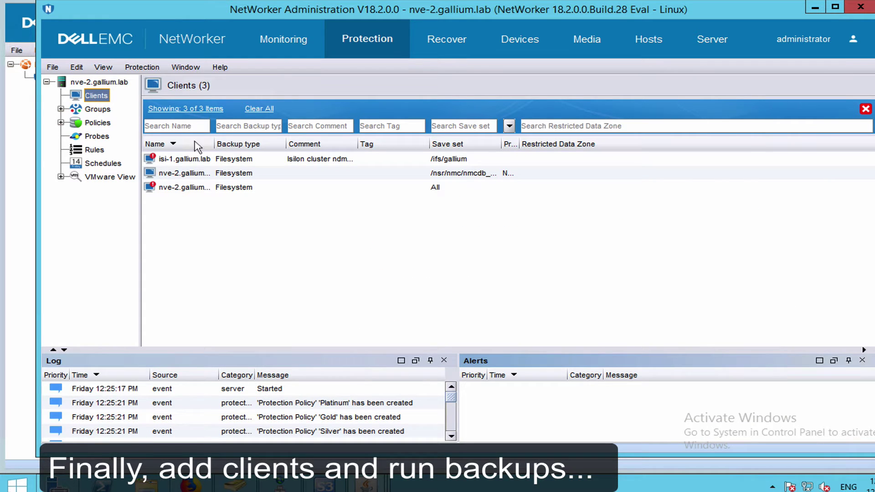
- Create the group isilonClusters containing the client isi-1.gallium.lab
{"action": "left_click", "coordinate": [96, 110]}
{"action": "right_click", "coordinate": [96, 109]}
{"action": "left_click", "coordinate": [138, 116]}
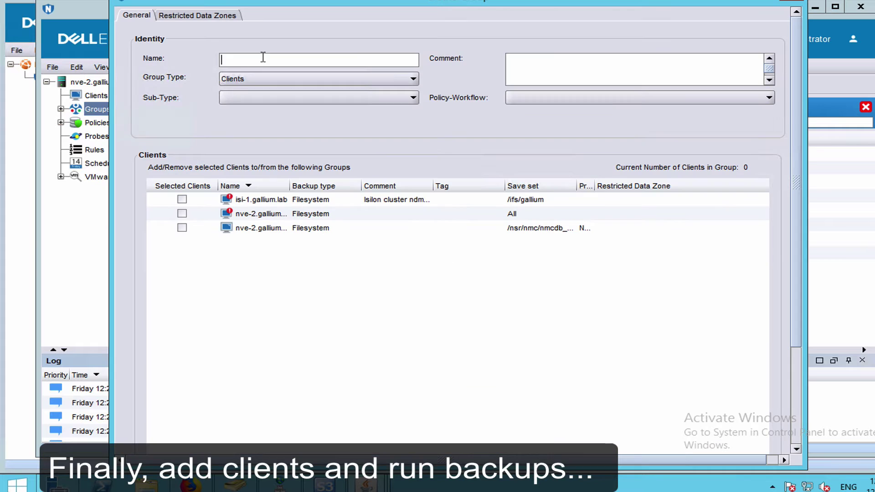
{"action": "type", "text": "isilonClusters"}
{"action": "left_click", "coordinate": [181, 199]}
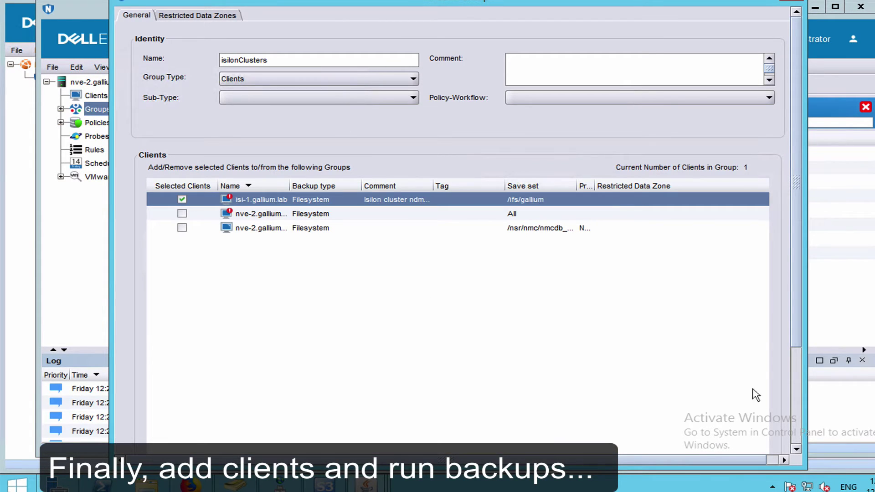
{"action": "scroll", "coordinate": [690, 420], "scroll_direction": "down", "scroll_amount": 3}
{"action": "left_click", "coordinate": [428, 447]}
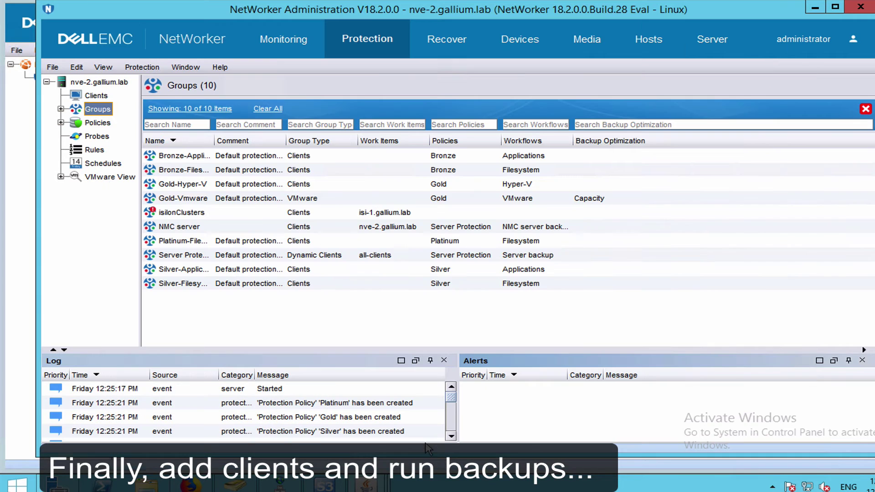
- Create a new protection policy named lab
{"action": "left_click", "coordinate": [76, 123]}
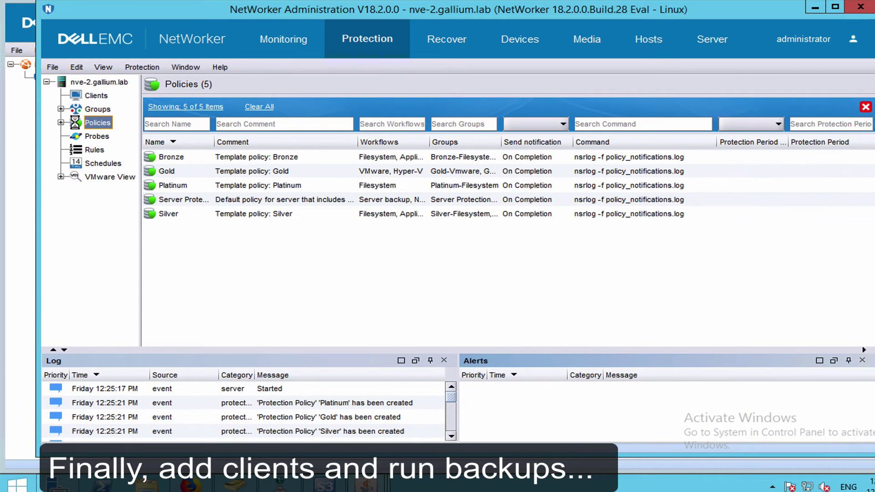
{"action": "type", "text": "is"}
{"action": "key", "text": "BackSpace"}
{"action": "key", "text": "BackSpace"}
{"action": "key", "text": "BackSpace"}
{"action": "key", "text": "BackSpace"}
{"action": "key", "text": "BackSpace"}
{"action": "key", "text": "BackSpace"}
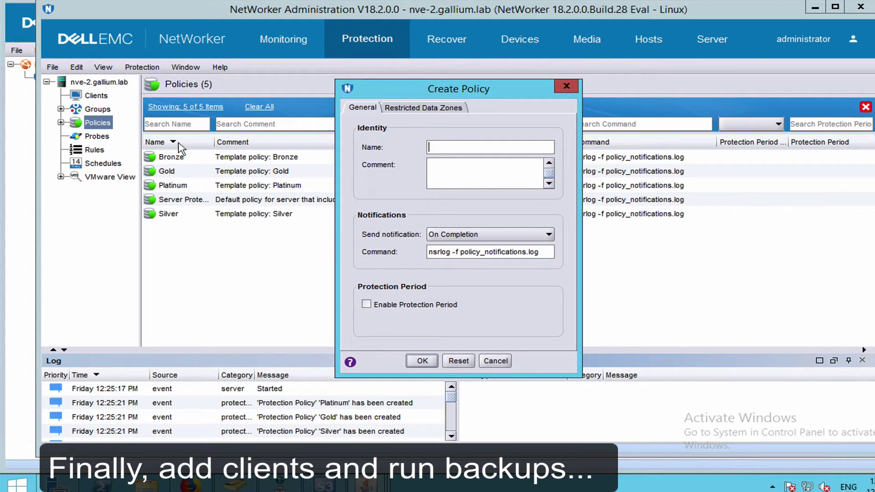
{"action": "left_click", "coordinate": [425, 361]}
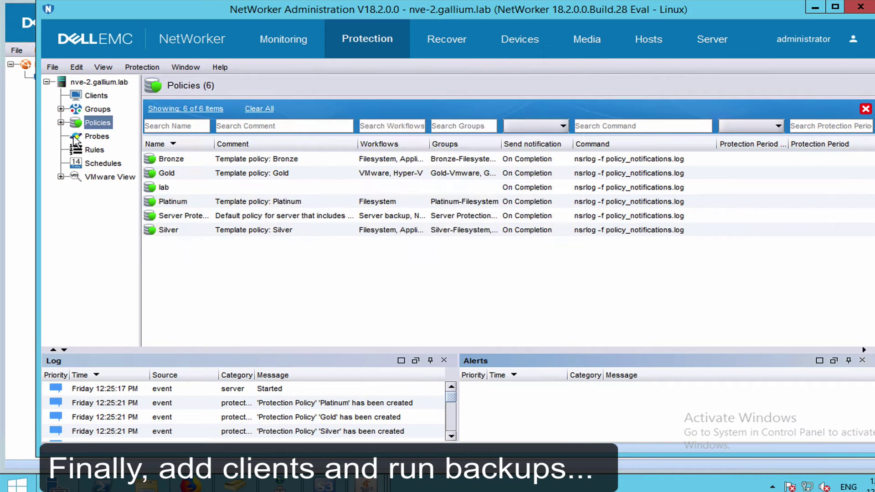
- Add a new workflow to the lab policy and assign it the isilonClusters group
{"action": "right_click", "coordinate": [93, 166]}
{"action": "left_click", "coordinate": [107, 173]}
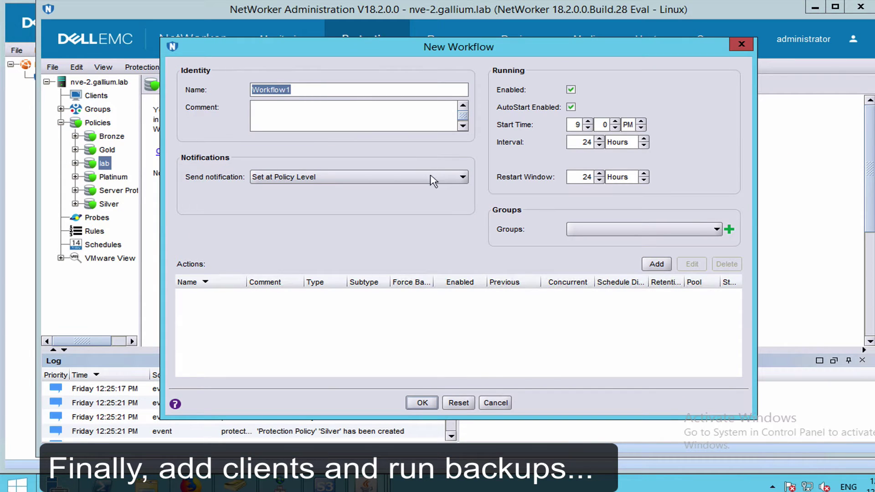
{"action": "left_click", "coordinate": [717, 229]}
{"action": "left_click", "coordinate": [653, 255]}
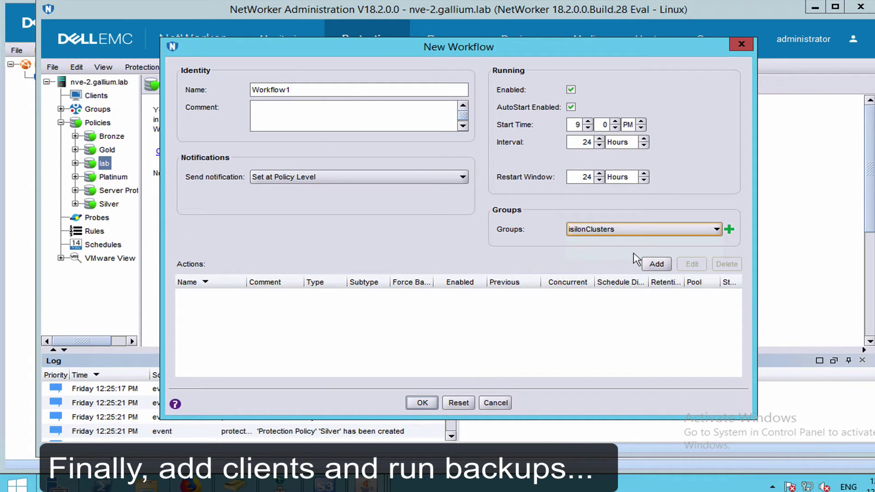
- Add a backup action using storage node cloudboost-2.gallium.lab and pool cloudboost2galliumlab instead of nve-2
{"action": "left_click", "coordinate": [657, 264]}
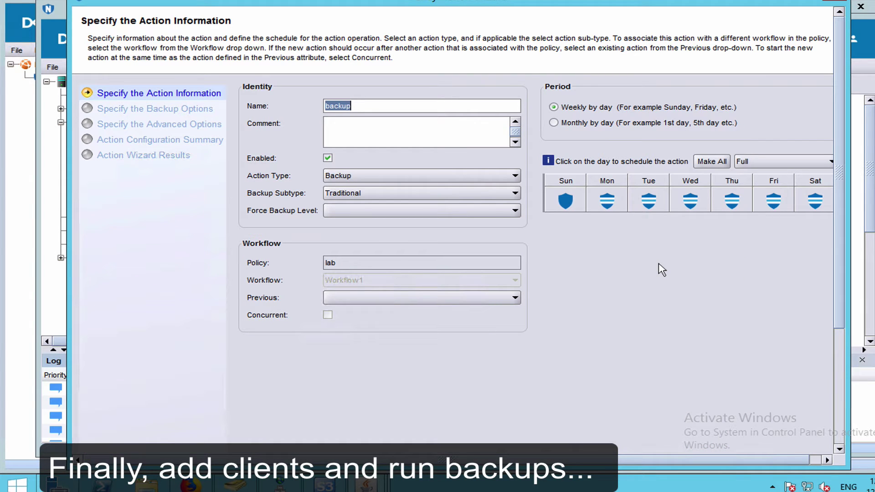
{"action": "left_click", "coordinate": [839, 426]}
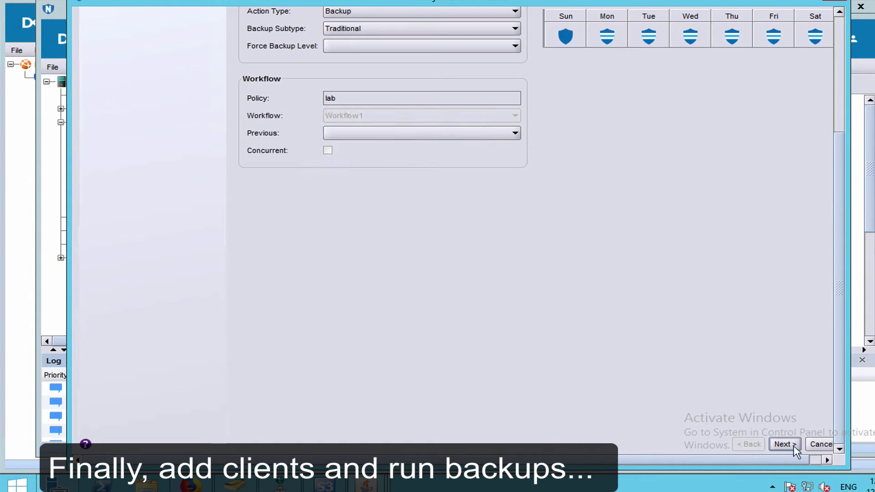
{"action": "left_click", "coordinate": [792, 445]}
{"action": "left_click", "coordinate": [633, 96]}
{"action": "left_click", "coordinate": [352, 117]}
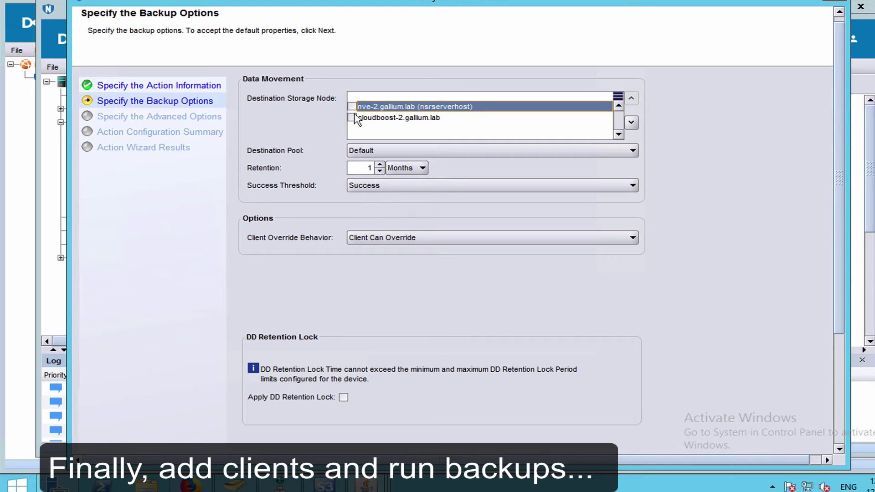
{"action": "left_click", "coordinate": [380, 121]}
{"action": "left_click", "coordinate": [377, 154]}
{"action": "left_click", "coordinate": [387, 191]}
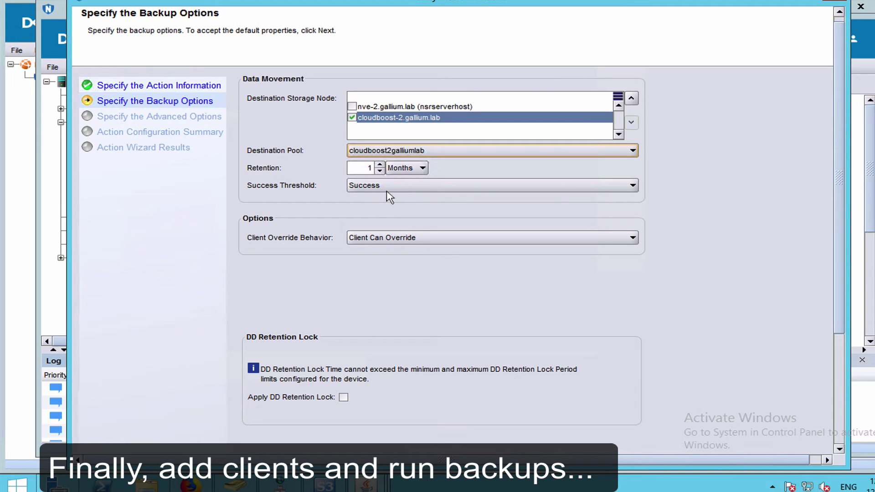
- Finish the backup action with its remaining default options and save Workflow1
{"action": "left_click", "coordinate": [841, 433]}
{"action": "left_click", "coordinate": [791, 447]}
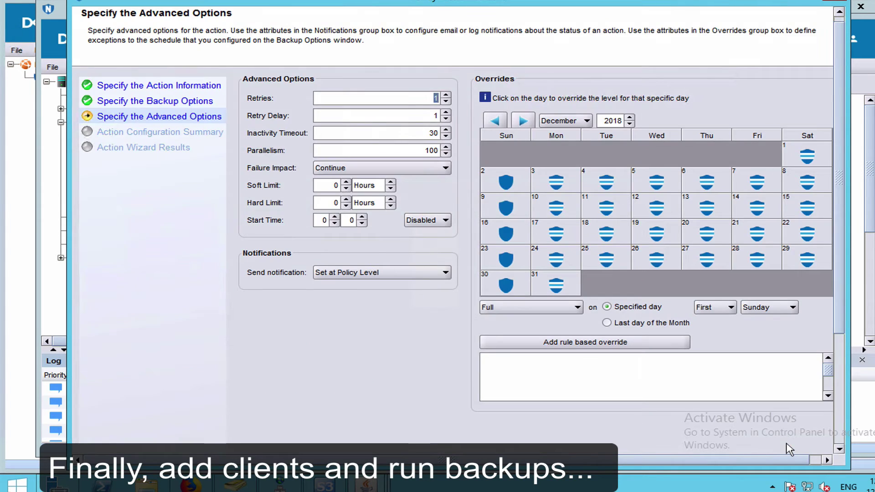
{"action": "left_click", "coordinate": [844, 431]}
{"action": "left_click", "coordinate": [792, 448]}
{"action": "left_click", "coordinate": [842, 433]}
{"action": "left_click", "coordinate": [775, 449]}
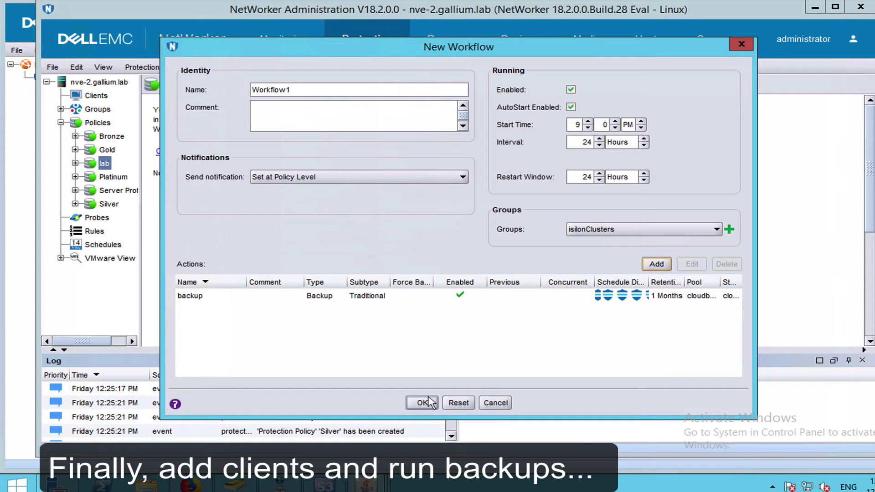
{"action": "left_click", "coordinate": [422, 403]}
- Start Workflow1 in the lab policy and confirm the start
{"action": "left_click", "coordinate": [155, 134]}
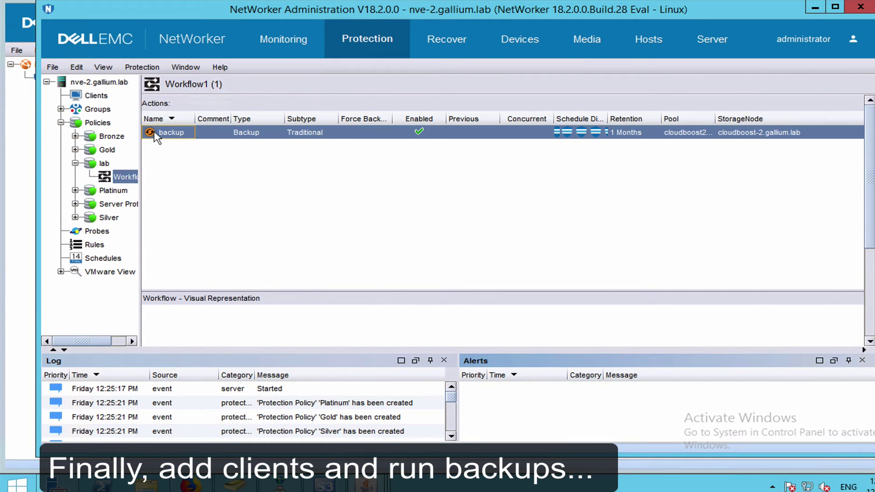
{"action": "right_click", "coordinate": [108, 177]}
{"action": "left_click", "coordinate": [142, 187]}
{"action": "left_click", "coordinate": [447, 251]}
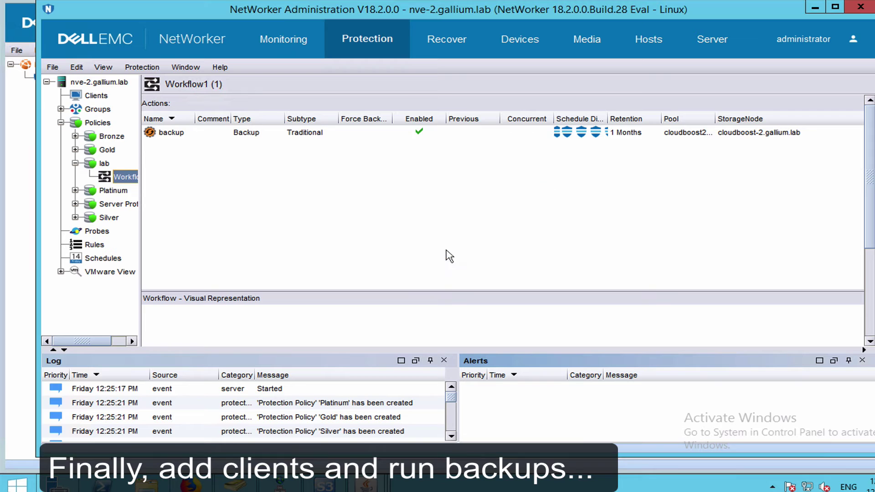
- In Monitoring, select the running isi-1.gallium.lab /ifs/gallium backup session
{"action": "left_click", "coordinate": [283, 47]}
{"action": "scroll", "coordinate": [870, 130], "scroll_direction": "down", "scroll_amount": 1}
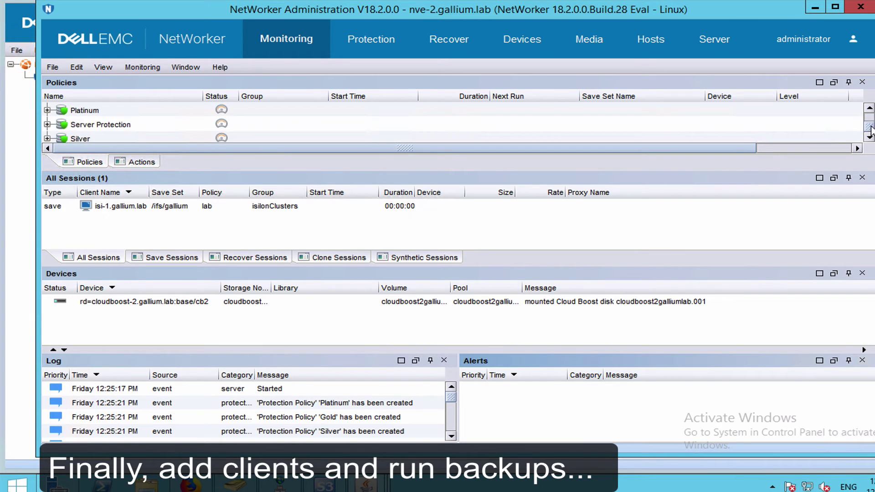
{"action": "scroll", "coordinate": [870, 130], "scroll_direction": "up", "scroll_amount": 1}
{"action": "left_click", "coordinate": [127, 209]}
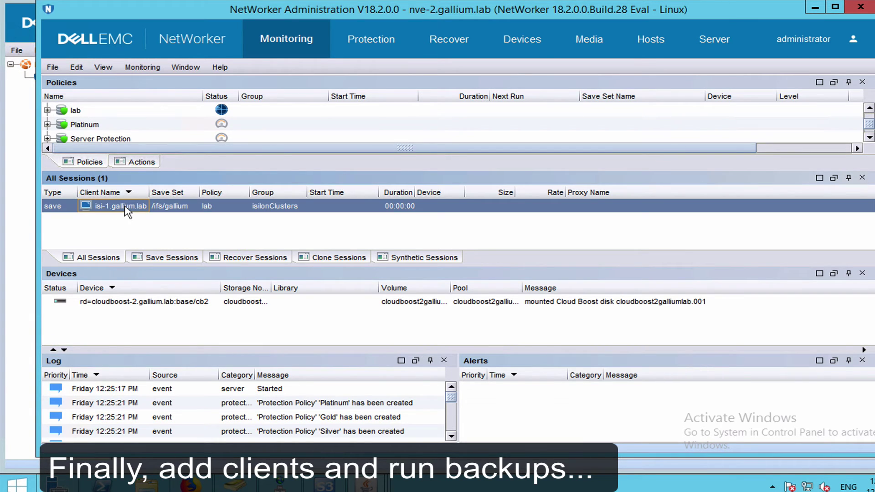